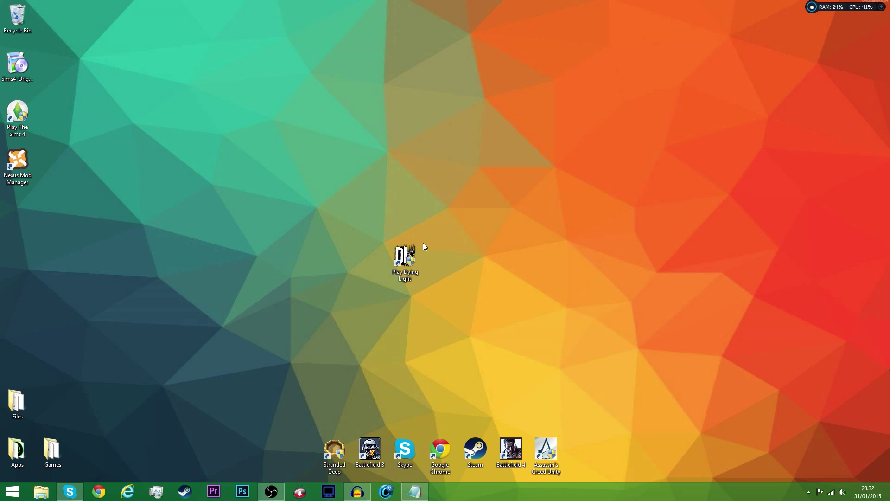
{"action": "left_click_drag", "start_coordinate": [423, 243], "coordinate": [387, 285]}
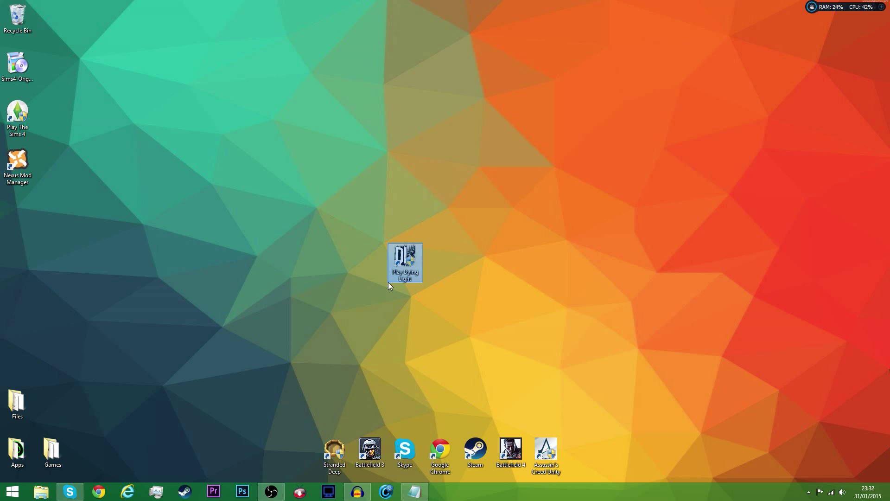
{"action": "left_click", "coordinate": [365, 276]}
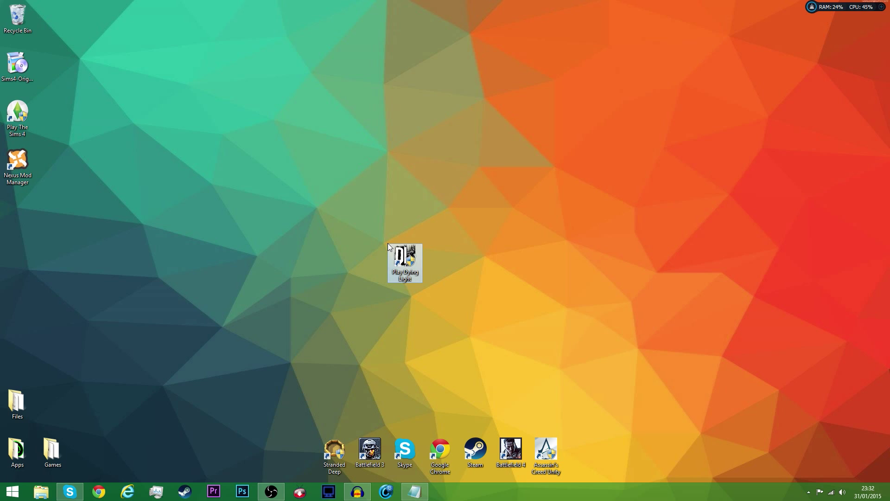
{"action": "left_click_drag", "start_coordinate": [387, 244], "coordinate": [427, 272]}
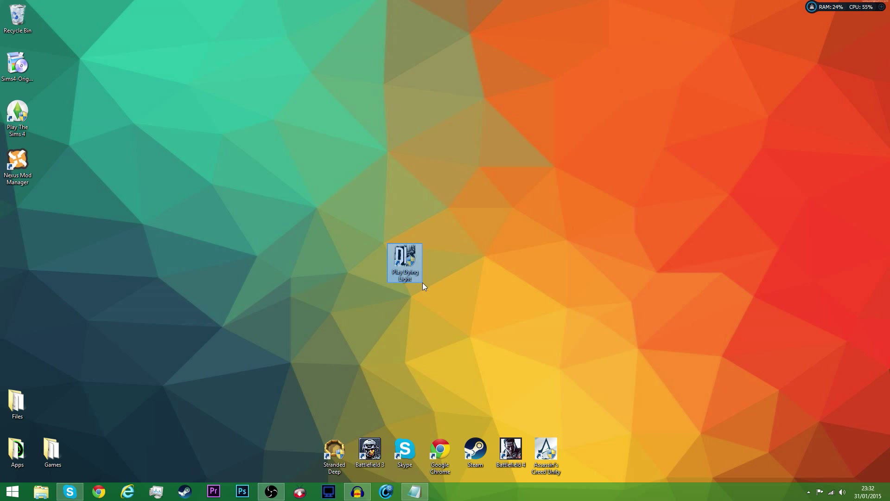
{"action": "left_click", "coordinate": [422, 286]}
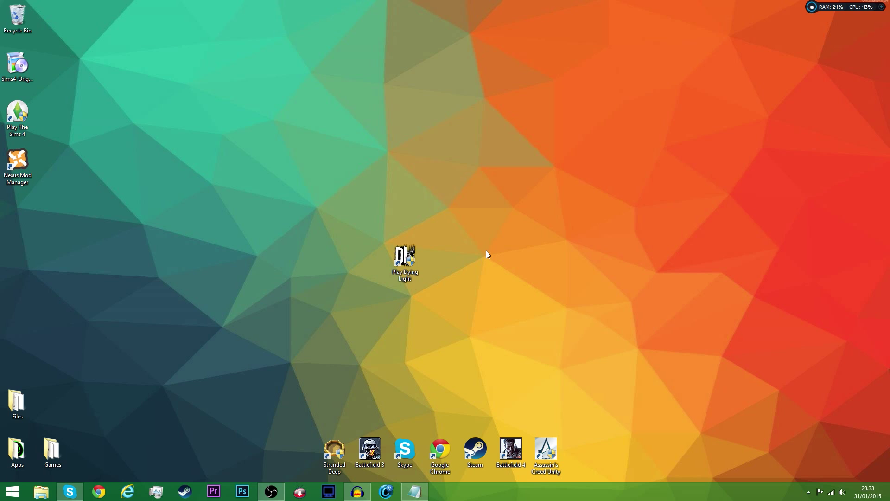
{"action": "mouse_move", "coordinate": [414, 492]}
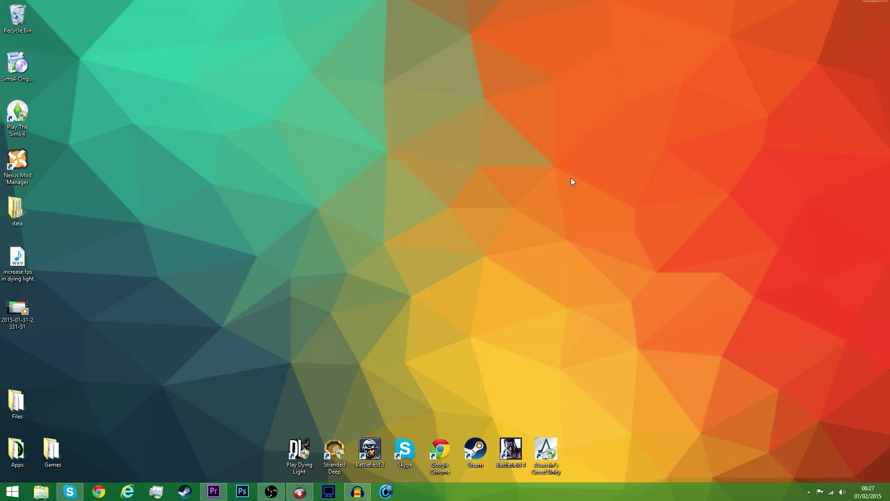
Step: Open the DyingLight folder inside Documents in File Explorer
{"action": "left_click", "coordinate": [40, 495]}
{"action": "double_click", "coordinate": [438, 120]}
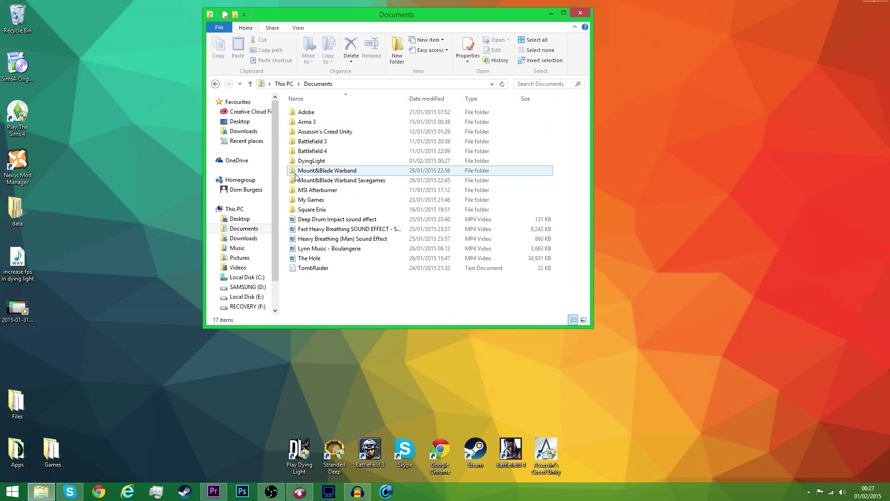
{"action": "left_click", "coordinate": [338, 160]}
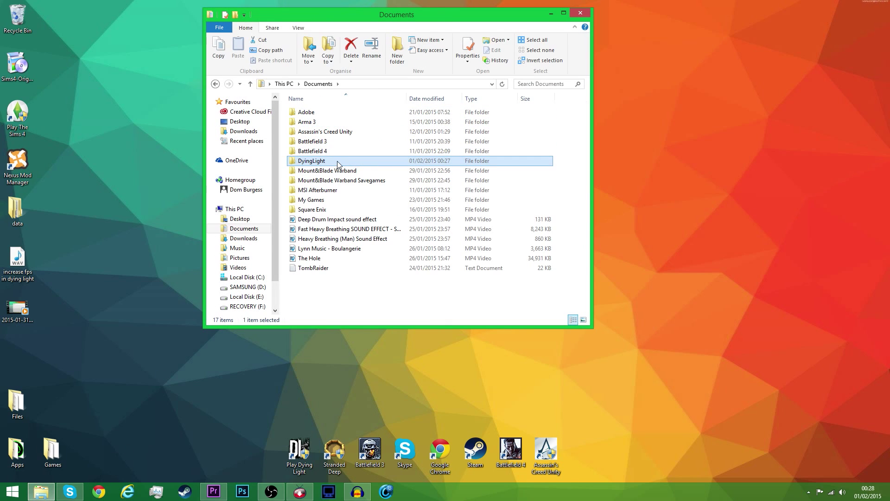
{"action": "double_click", "coordinate": [337, 160]}
Step: Look inside the out folder and return to the DyingLight folder
{"action": "left_click", "coordinate": [337, 116]}
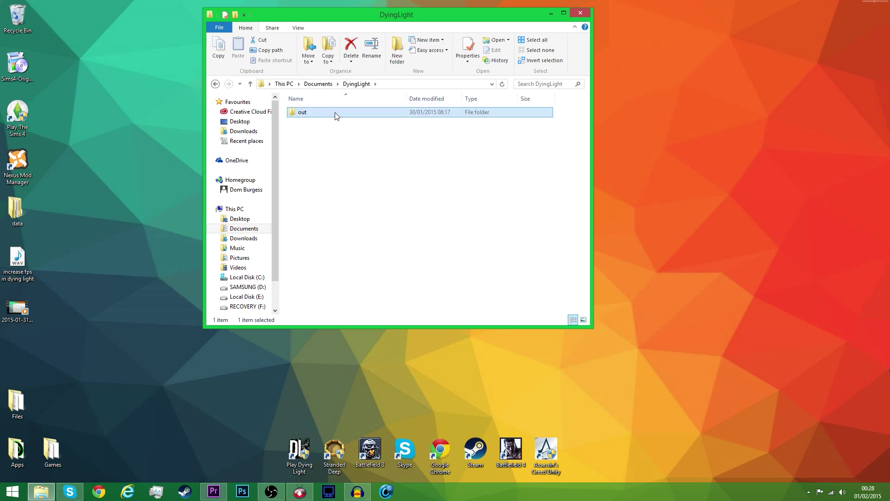
{"action": "double_click", "coordinate": [338, 116]}
{"action": "left_click", "coordinate": [215, 84]}
{"action": "left_click", "coordinate": [364, 176]}
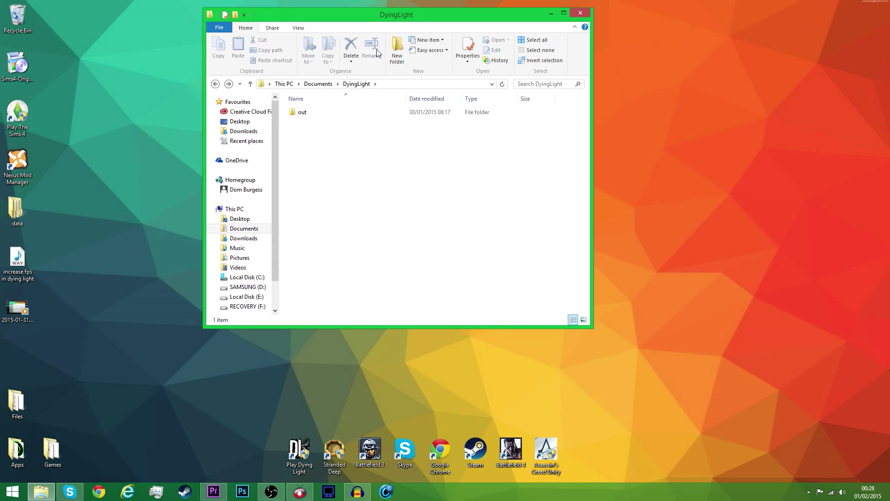
Step: Create a new folder named data in the DyingLight folder and open it
{"action": "left_click", "coordinate": [398, 51]}
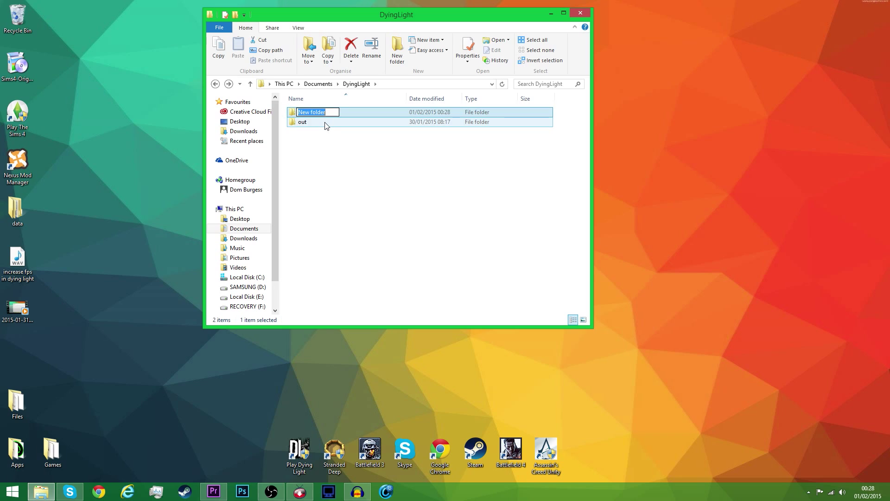
{"action": "type", "text": "data"}
{"action": "key", "text": "Return"}
{"action": "key", "text": "Return"}
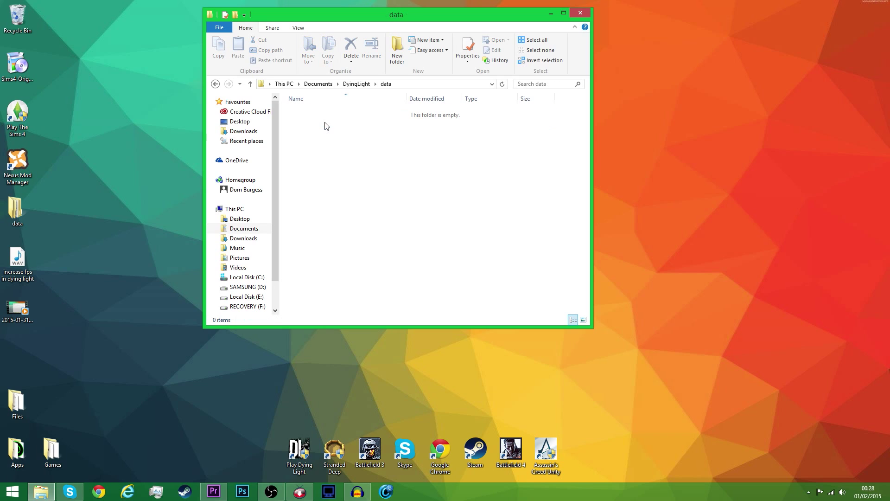
Step: Create a folder named scripts inside the data folder, open it, and minimize the window
{"action": "left_click", "coordinate": [397, 52]}
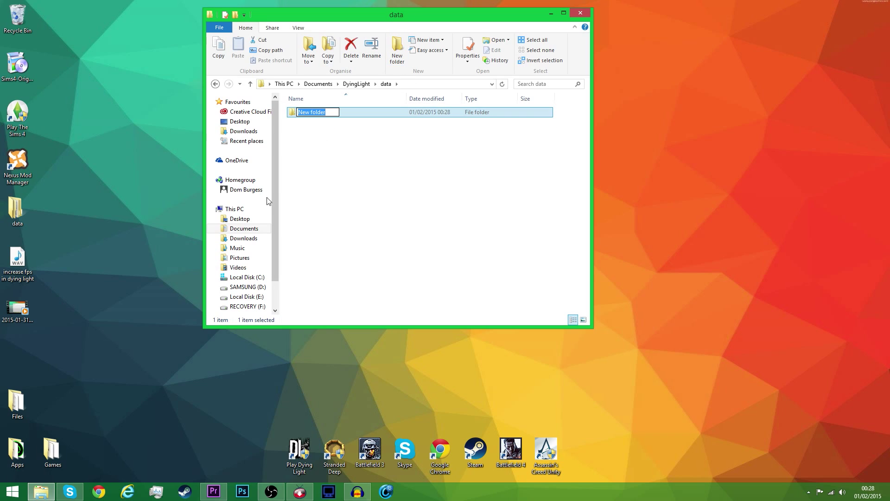
{"action": "type", "text": "scripts"}
{"action": "key", "text": "Return"}
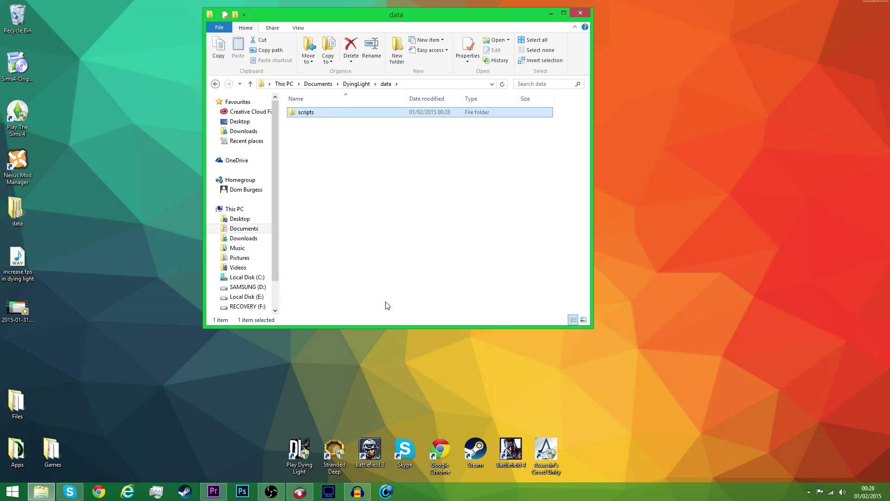
{"action": "key", "text": "Return"}
{"action": "left_click", "coordinate": [551, 13]}
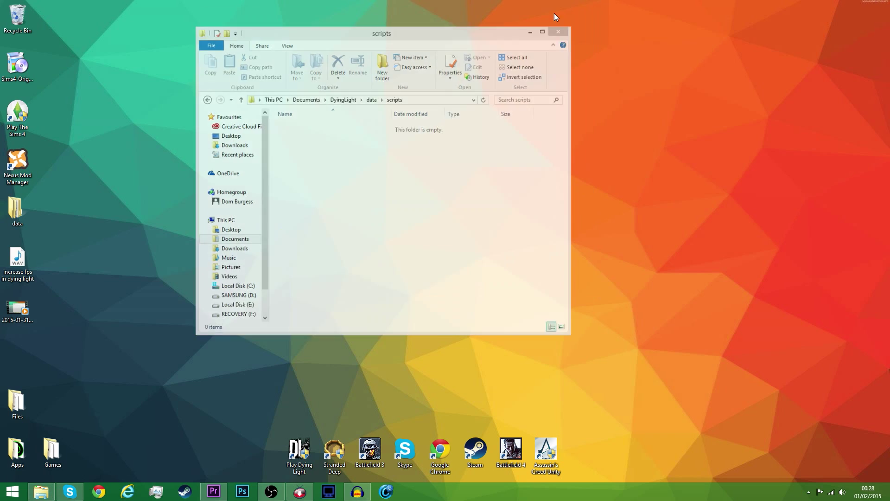
Step: In a second File Explorer window, go to the DW folder of the game installation at D:\Games\Dying Light
{"action": "right_click", "coordinate": [38, 494]}
{"action": "left_click", "coordinate": [40, 449]}
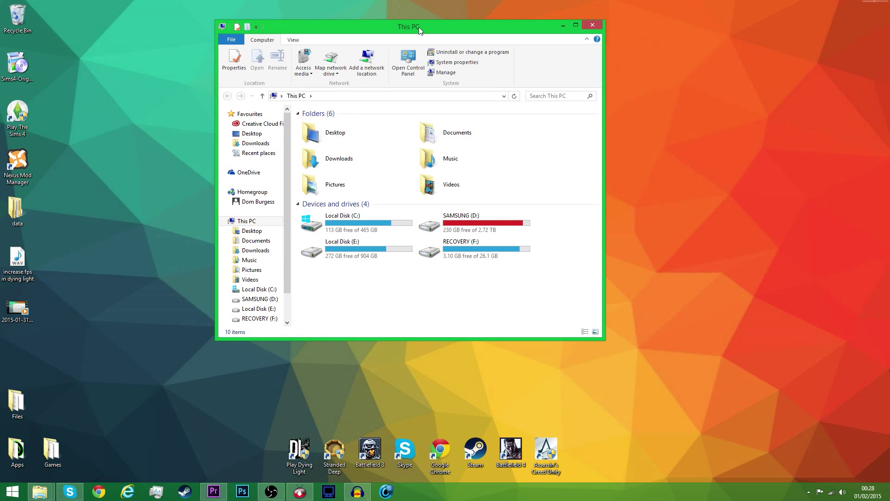
{"action": "double_click", "coordinate": [447, 225]}
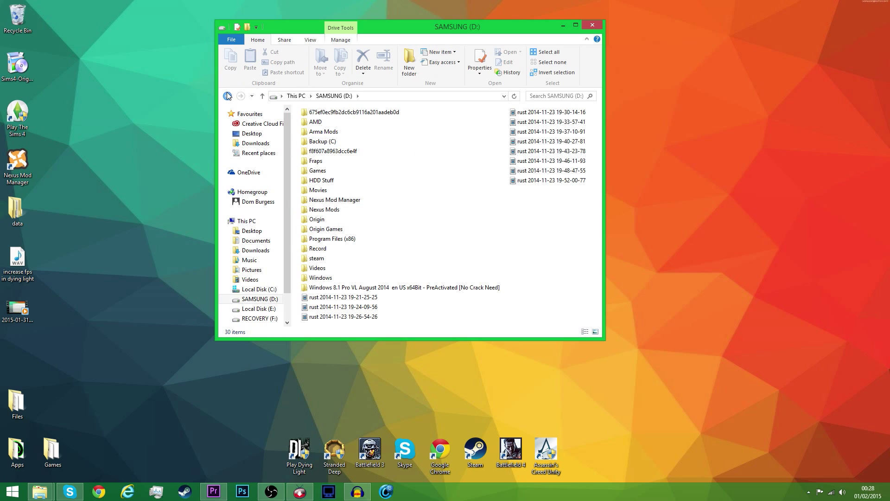
{"action": "left_click", "coordinate": [227, 96]}
{"action": "double_click", "coordinate": [451, 219]}
{"action": "double_click", "coordinate": [322, 173]}
{"action": "double_click", "coordinate": [324, 133]}
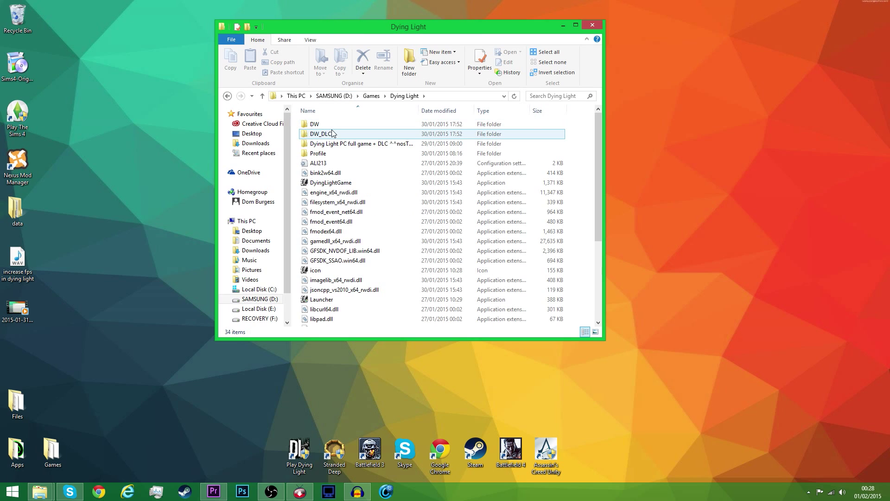
{"action": "double_click", "coordinate": [333, 125]}
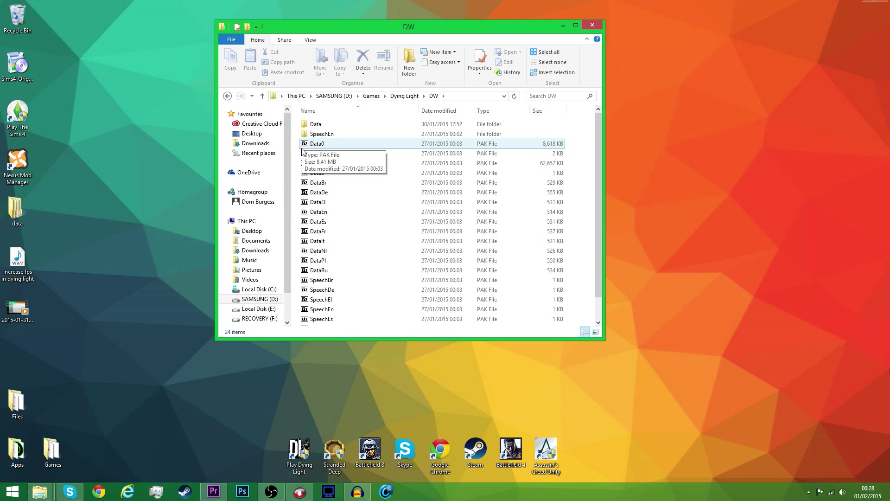
Step: Open the Data0 PAK file with 7-Zip File Manager and maximize the archive window
{"action": "right_click", "coordinate": [326, 142]}
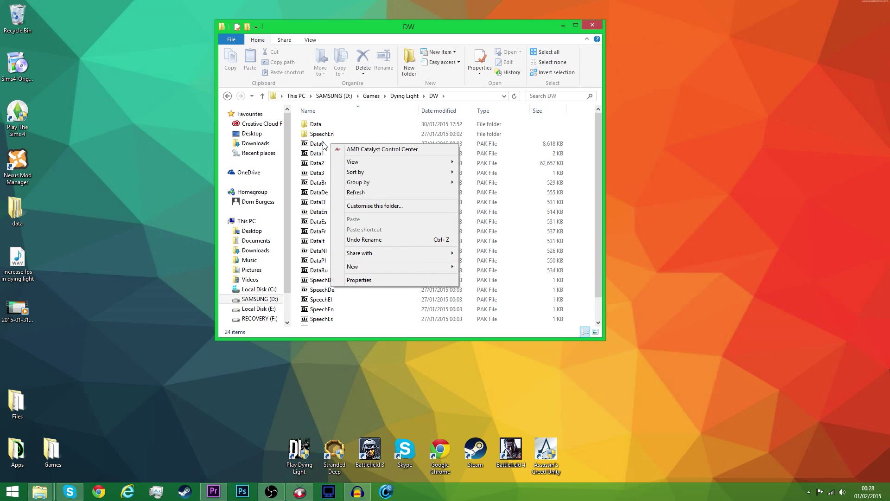
{"action": "left_click", "coordinate": [323, 144]}
{"action": "right_click", "coordinate": [324, 142]}
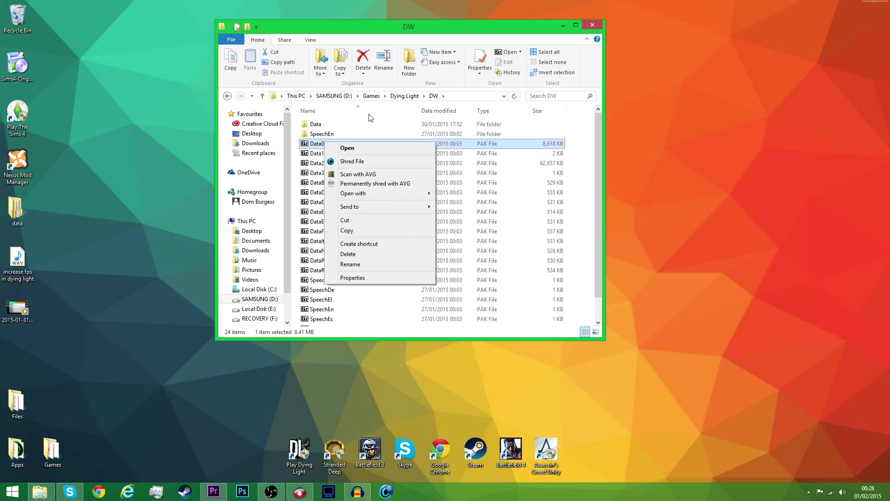
{"action": "mouse_move", "coordinate": [371, 193]}
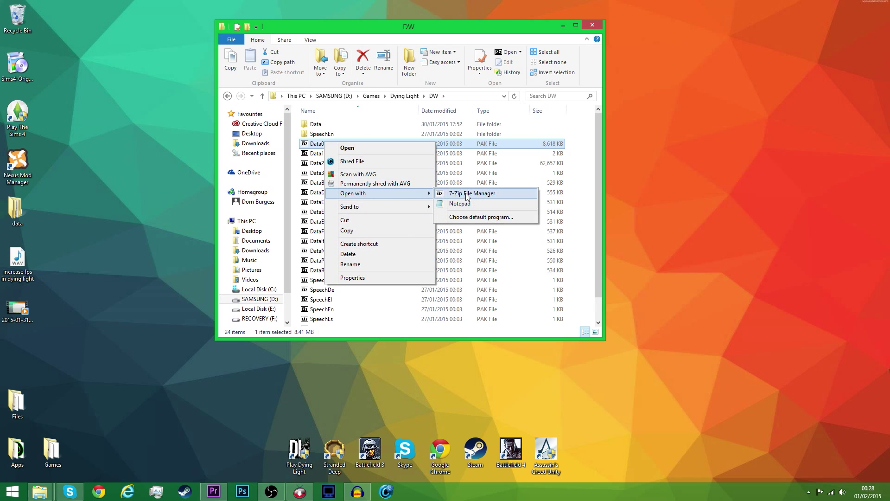
{"action": "left_click", "coordinate": [445, 134]}
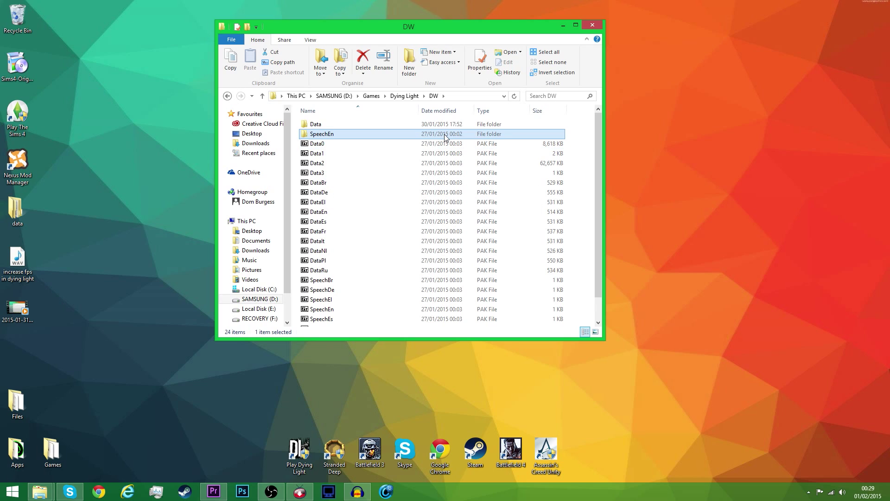
{"action": "left_click", "coordinate": [331, 143]}
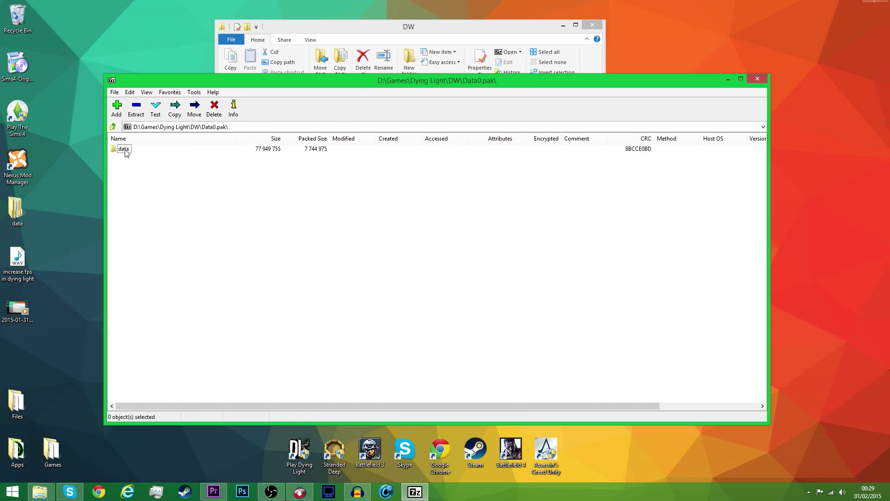
{"action": "left_click_drag", "start_coordinate": [457, 82], "coordinate": [380, 60]}
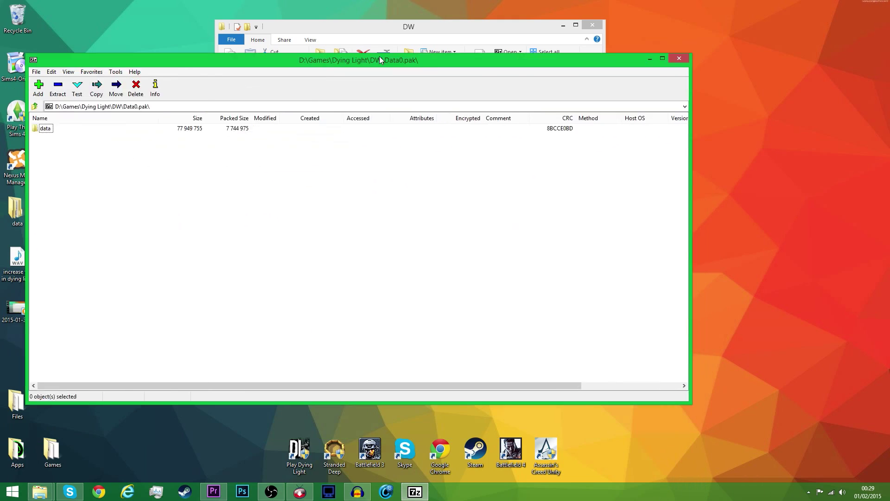
{"action": "double_click", "coordinate": [380, 60]}
Step: Go to data\scripts inside the archive and select both varlist_noise.scr and varlist_performance.scr
{"action": "double_click", "coordinate": [17, 73]}
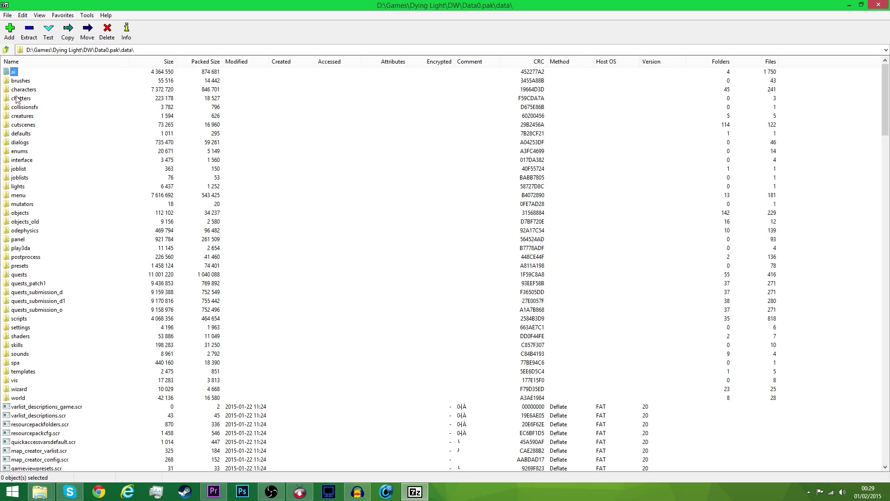
{"action": "double_click", "coordinate": [20, 319]}
{"action": "scroll", "coordinate": [86, 232], "scroll_direction": "down", "scroll_amount": 5}
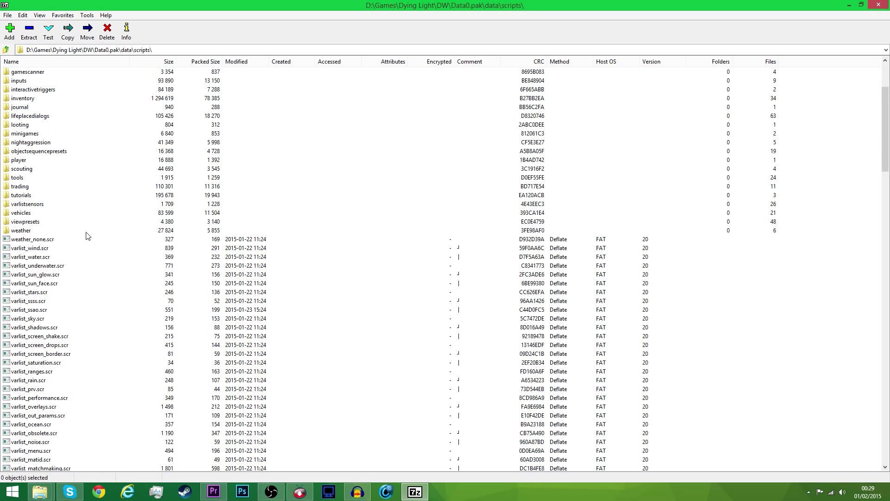
{"action": "scroll", "coordinate": [88, 236], "scroll_direction": "down", "scroll_amount": 6}
{"action": "scroll", "coordinate": [93, 244], "scroll_direction": "up", "scroll_amount": 1}
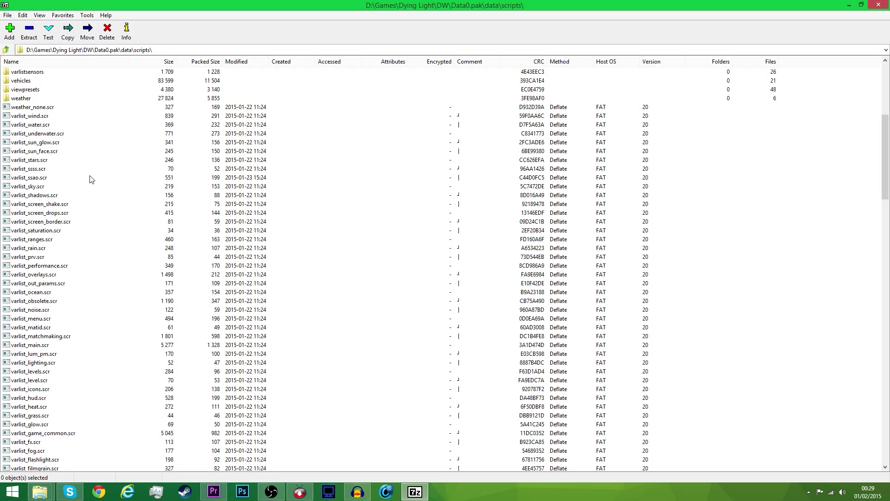
{"action": "left_click", "coordinate": [35, 311]}
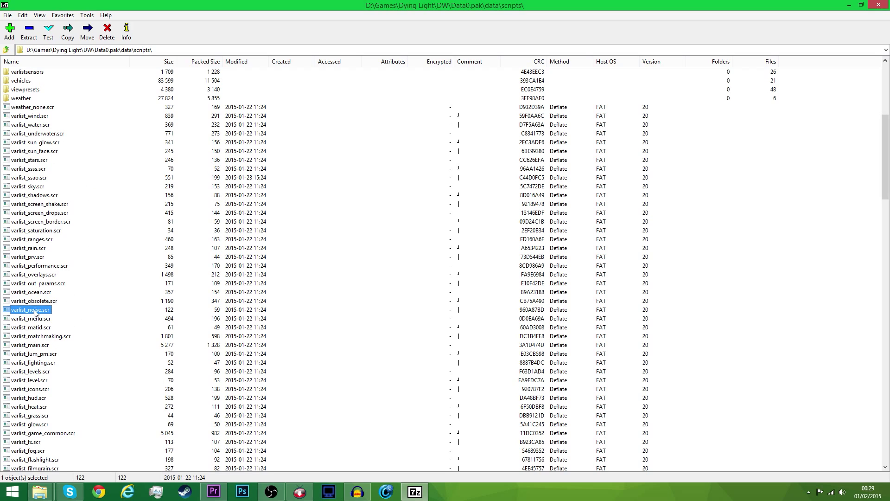
{"action": "left_click", "coordinate": [43, 267], "text": "ctrl"}
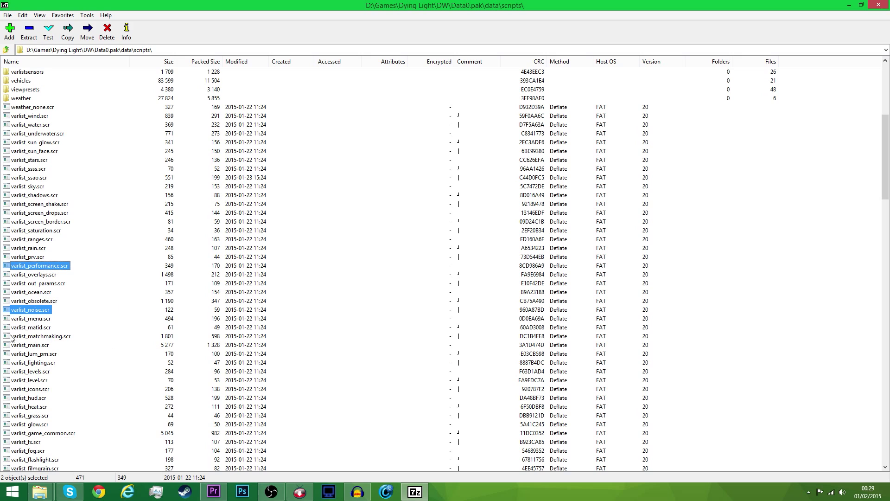
Step: Copy the two selected script files into the Documents\DyingLight\data\scripts folder, then close the archive
{"action": "left_click", "coordinate": [42, 483]}
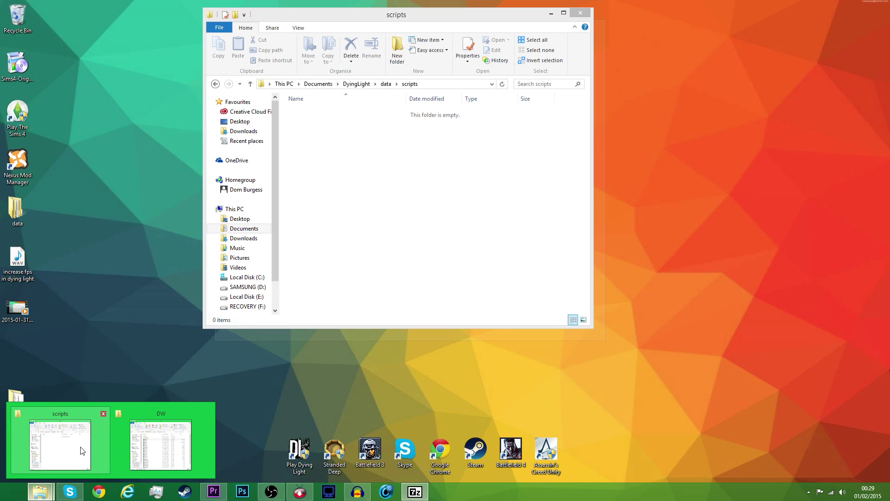
{"action": "left_click", "coordinate": [82, 451]}
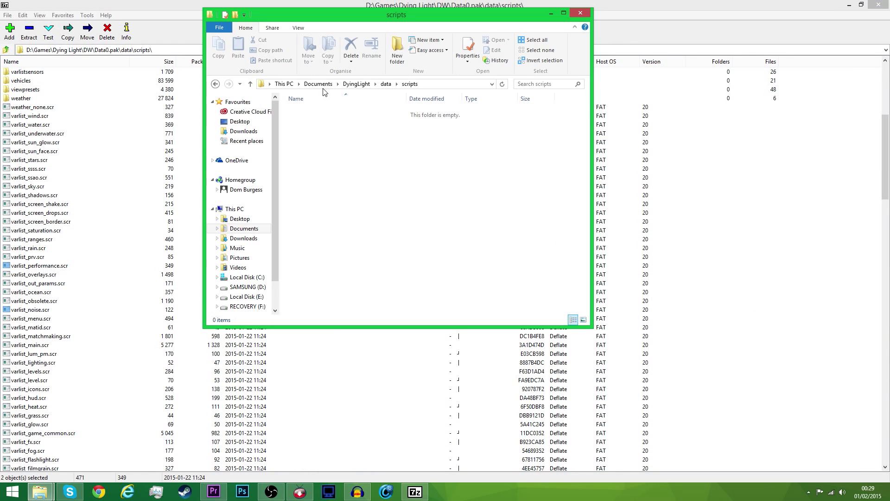
{"action": "left_click_drag", "start_coordinate": [655, 4], "coordinate": [886, 103]}
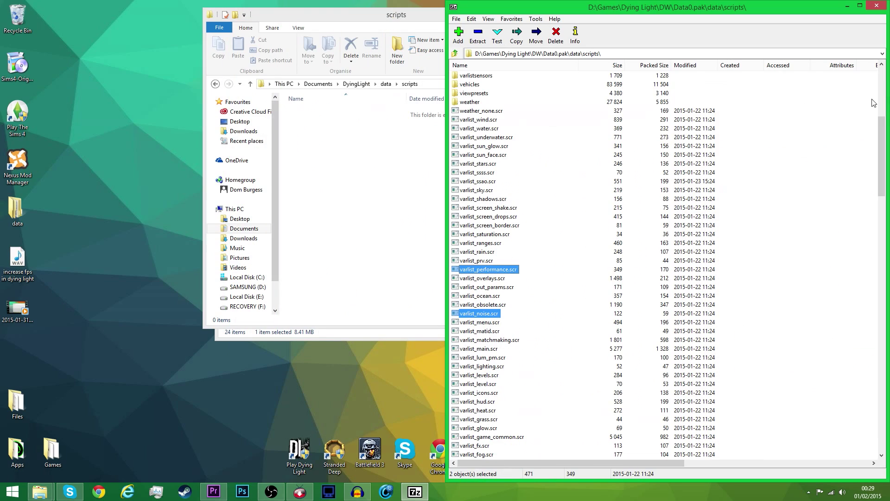
{"action": "left_click_drag", "start_coordinate": [501, 273], "coordinate": [403, 268]}
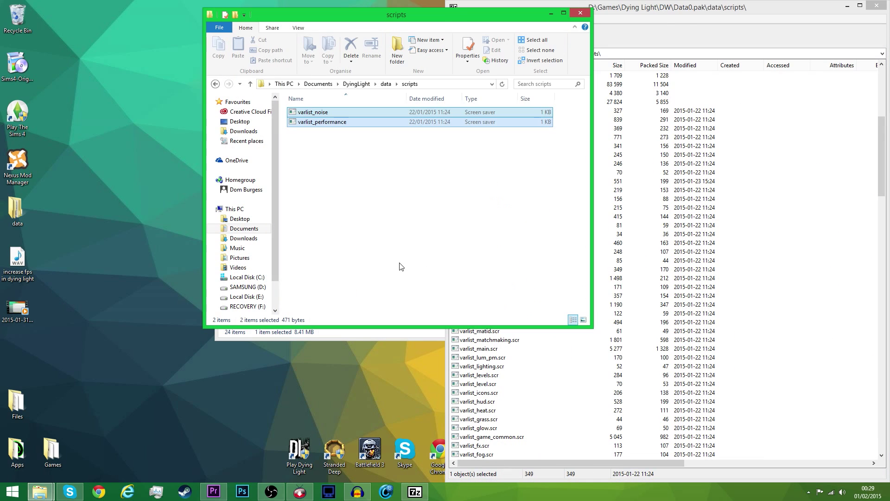
{"action": "left_click", "coordinate": [871, 5]}
Step: Search the installed programs for notepad and open a blank Notepad document
{"action": "key", "text": "super"}
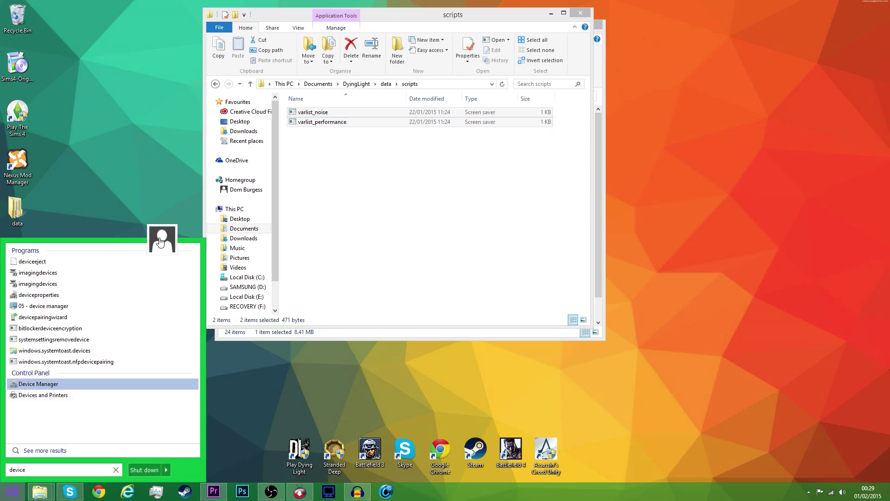
{"action": "left_click", "coordinate": [40, 469]}
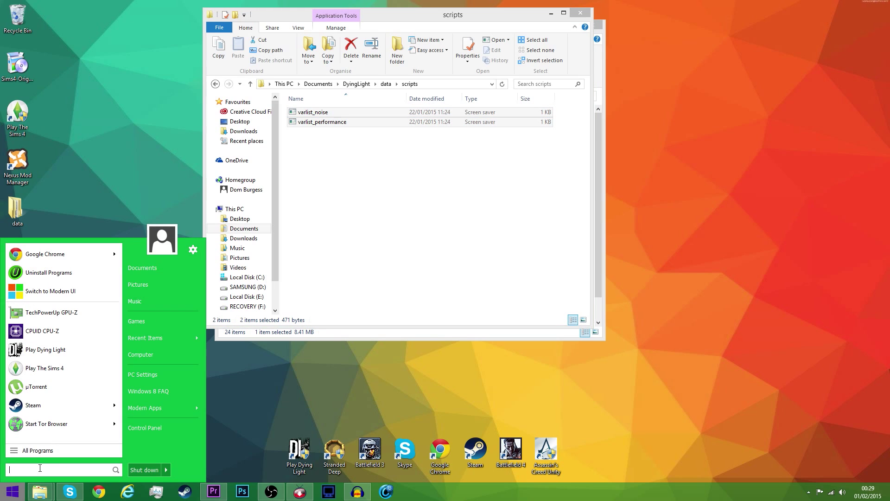
{"action": "type", "text": "notepad"}
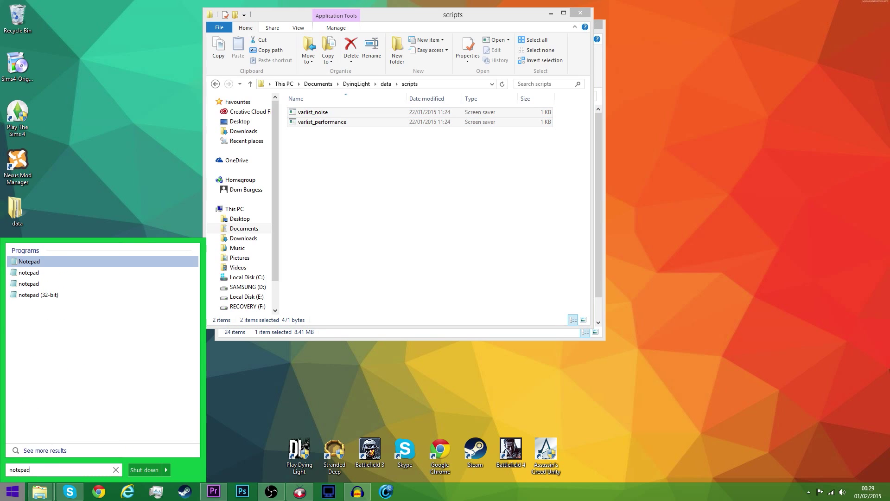
{"action": "key", "text": "Return"}
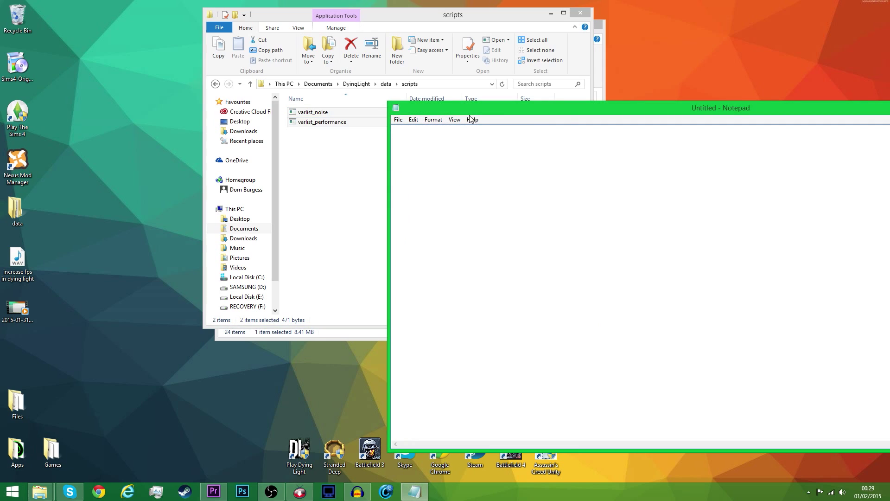
Step: Close the background DW folder window and arrange the scripts folder and Notepad side by side, with Notepad on the right half
{"action": "left_click", "coordinate": [596, 27]}
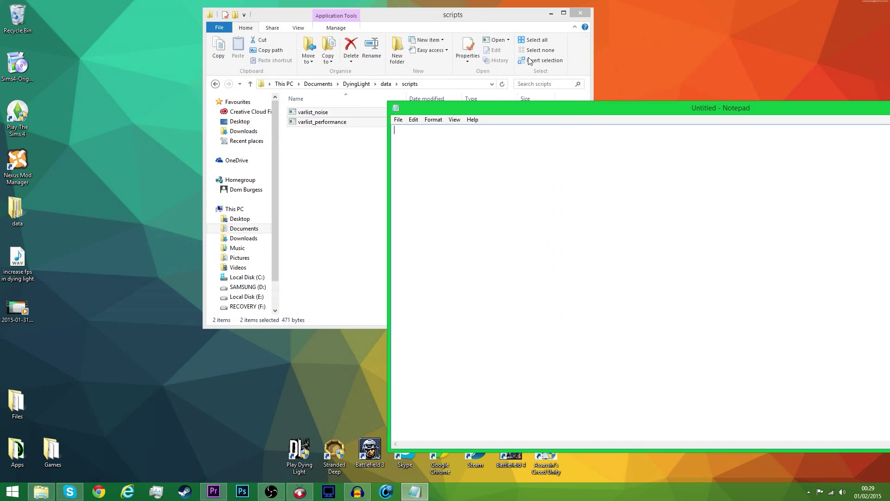
{"action": "left_click_drag", "start_coordinate": [408, 16], "coordinate": [1, 70]}
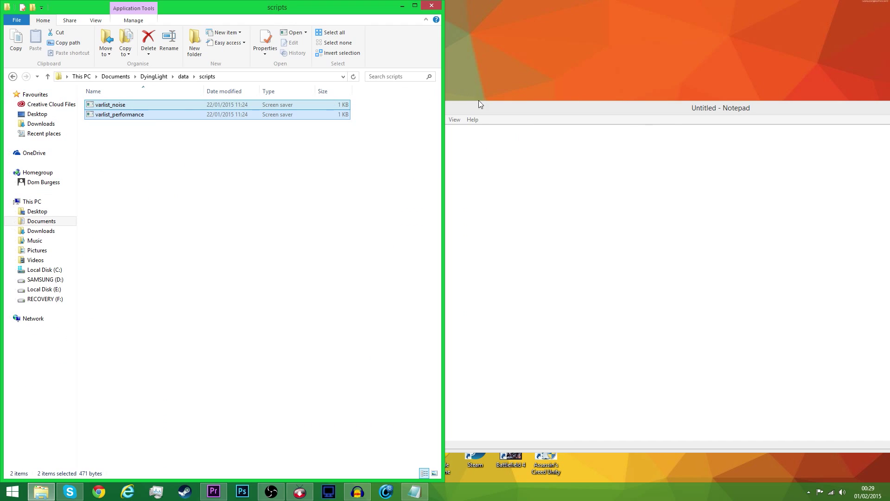
{"action": "left_click", "coordinate": [495, 111]}
{"action": "left_click_drag", "start_coordinate": [495, 111], "coordinate": [889, 116]}
Step: Open varlist_noise from Documents\DyingLight\data\scripts in Notepad, showing All Files
{"action": "left_click", "coordinate": [456, 19]}
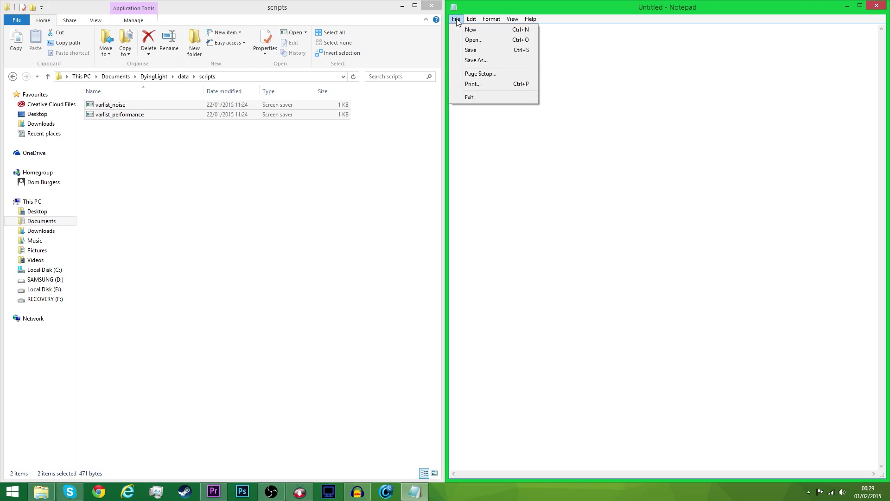
{"action": "left_click", "coordinate": [467, 39]}
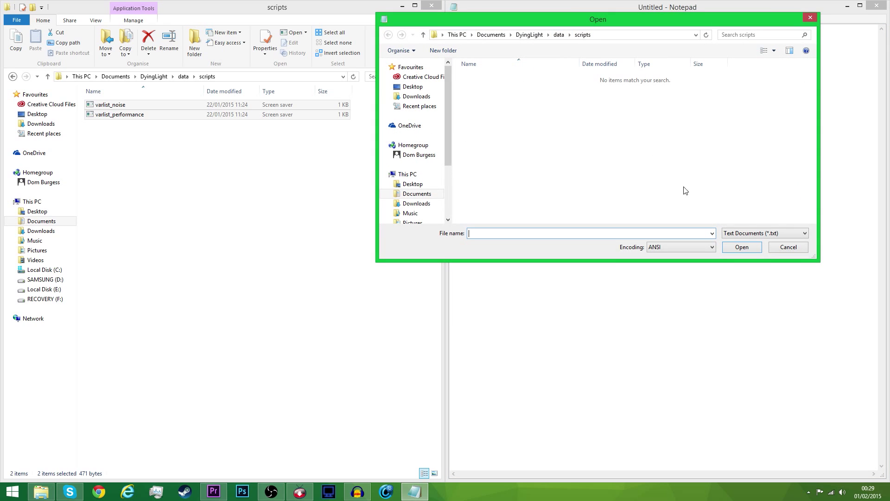
{"action": "left_click", "coordinate": [754, 234]}
{"action": "left_click", "coordinate": [754, 250]}
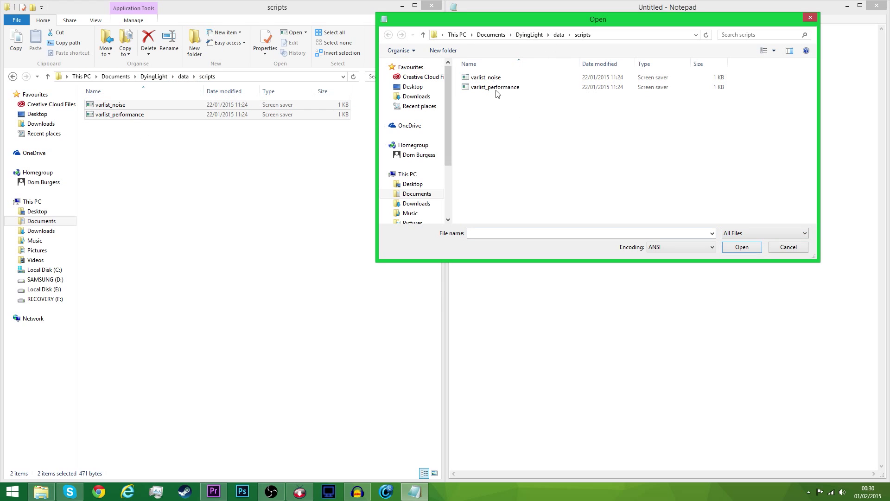
{"action": "left_click", "coordinate": [506, 79]}
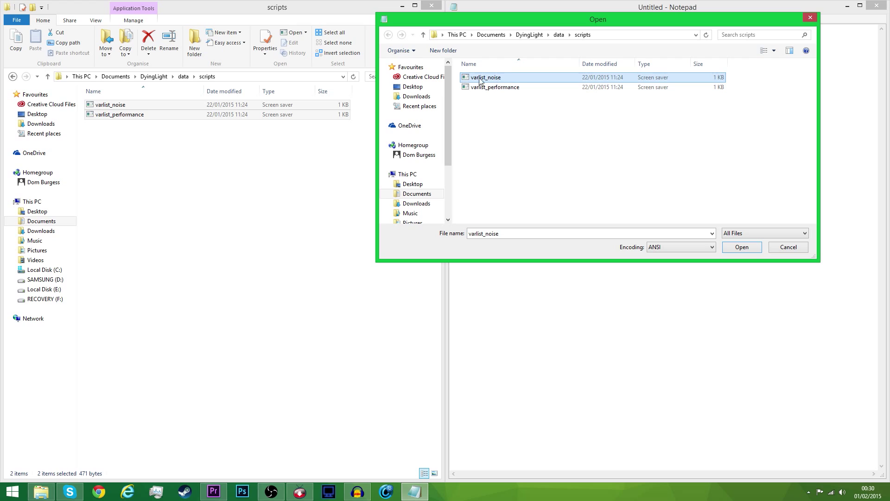
{"action": "left_click", "coordinate": [742, 247]}
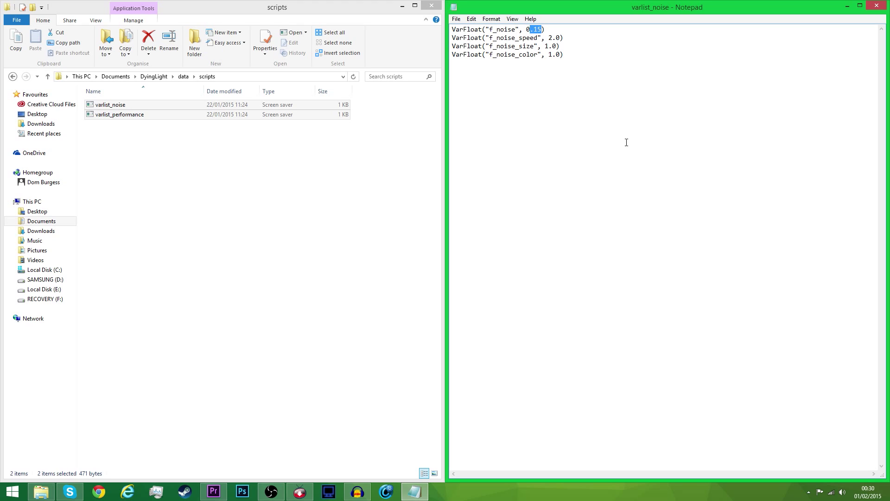
Step: Set f_noise to 0 and save varlist_noise as type All Files, replacing the existing file
{"action": "left_click", "coordinate": [457, 21]}
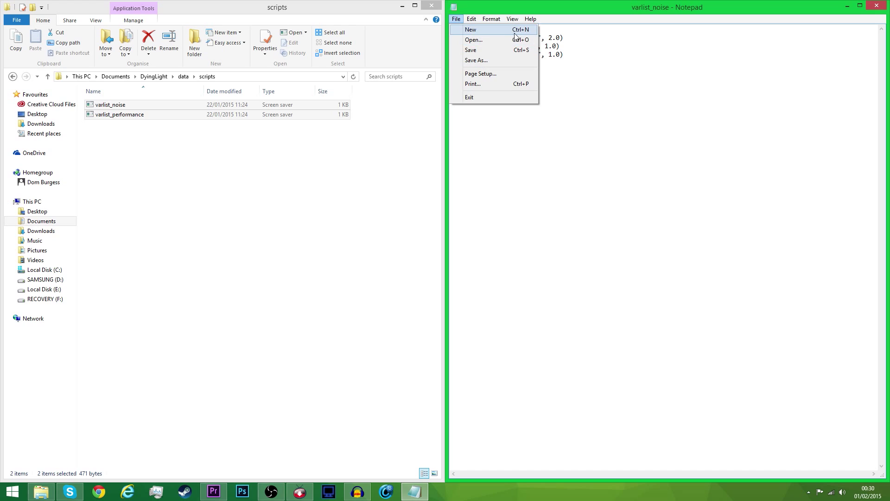
{"action": "left_click", "coordinate": [482, 61]}
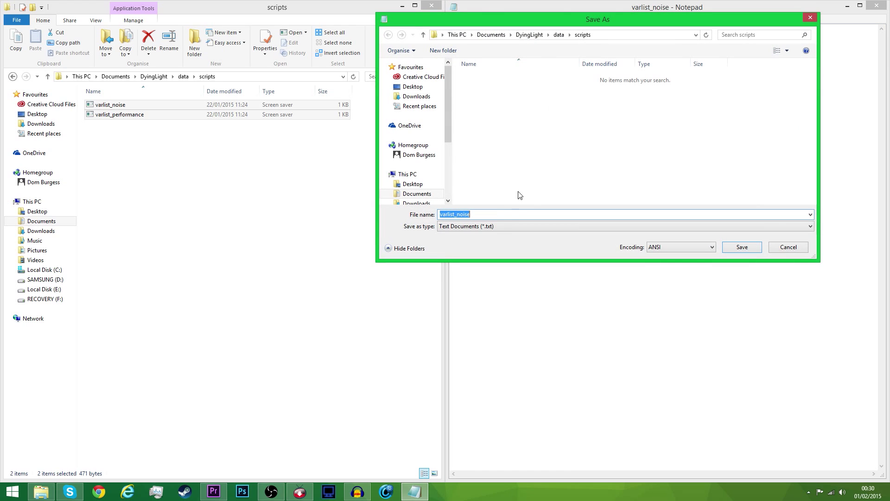
{"action": "left_click", "coordinate": [490, 227]}
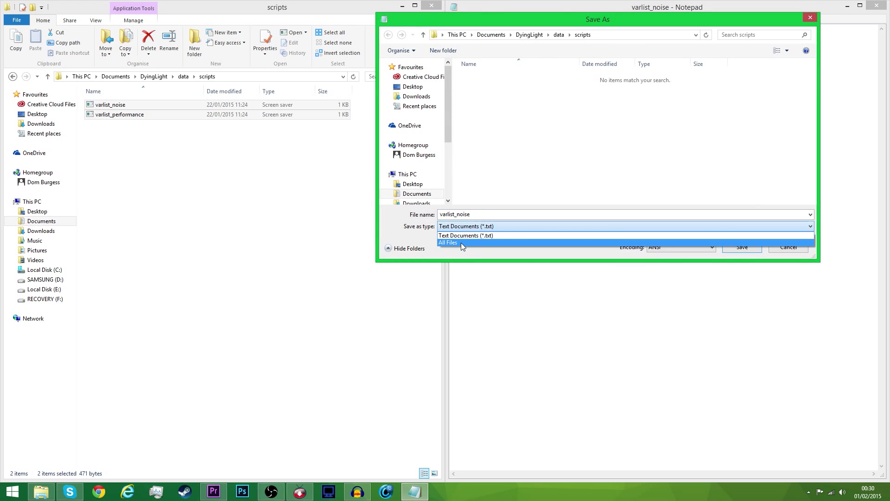
{"action": "left_click", "coordinate": [461, 243]}
{"action": "left_click", "coordinate": [733, 248]}
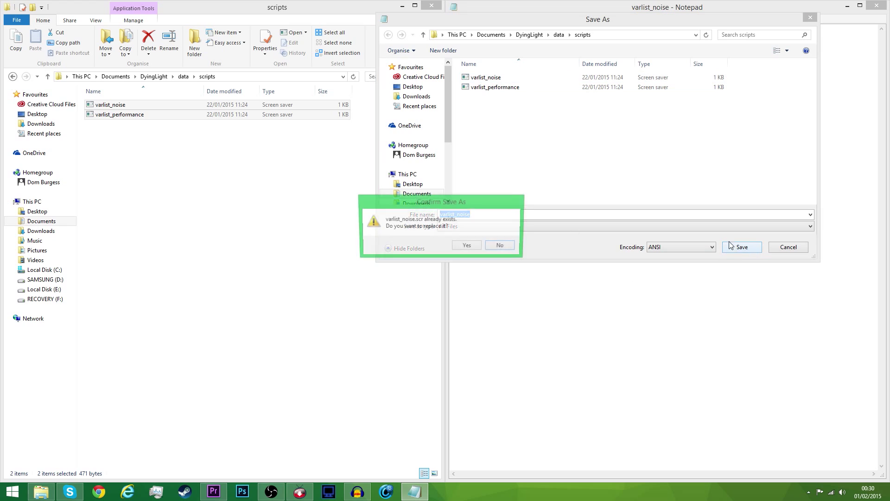
{"action": "left_click", "coordinate": [470, 248]}
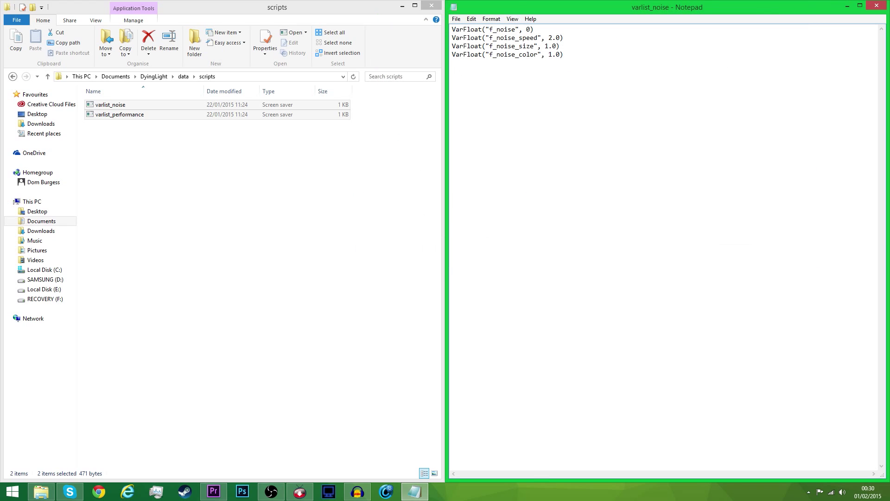
Step: Open varlist_performance from the same scripts folder in Notepad, showing All Files
{"action": "left_click", "coordinate": [456, 19]}
{"action": "left_click", "coordinate": [469, 40]}
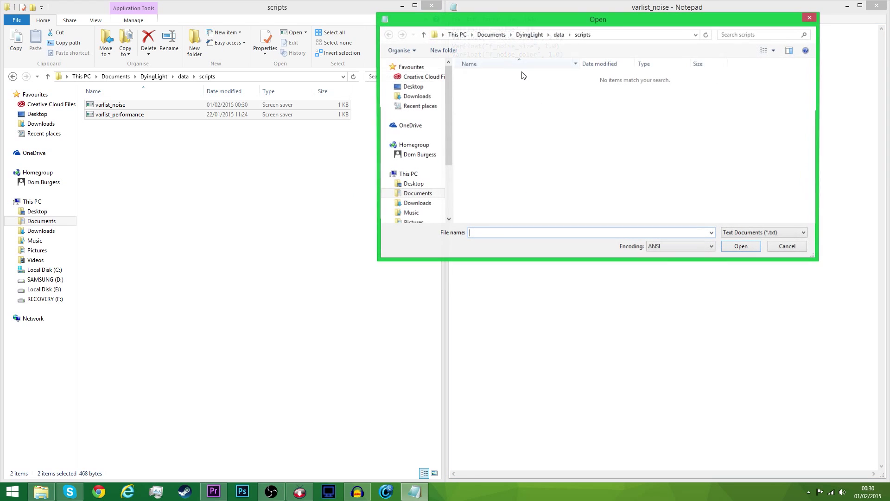
{"action": "left_click", "coordinate": [767, 238]}
{"action": "left_click", "coordinate": [747, 252]}
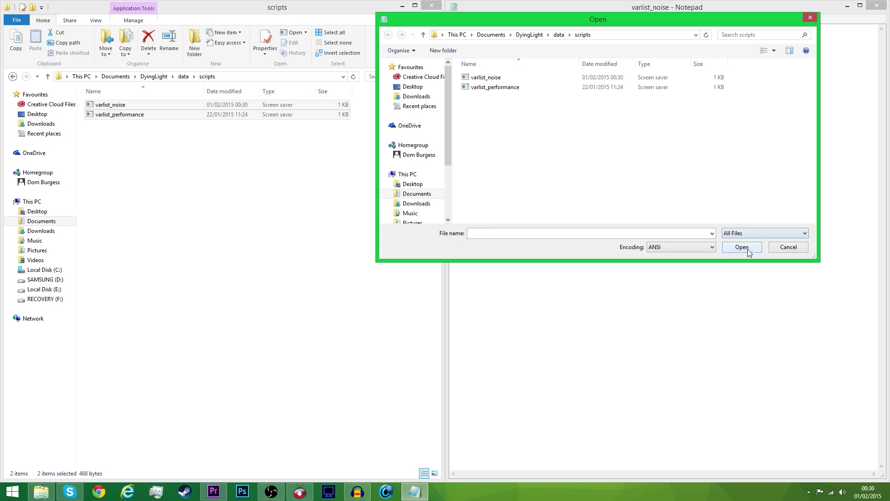
{"action": "left_click", "coordinate": [509, 90]}
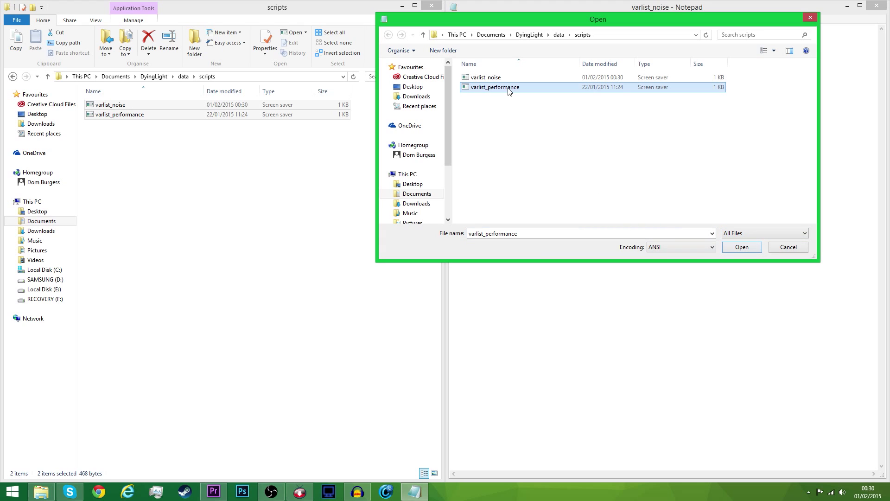
{"action": "left_click", "coordinate": [741, 246]}
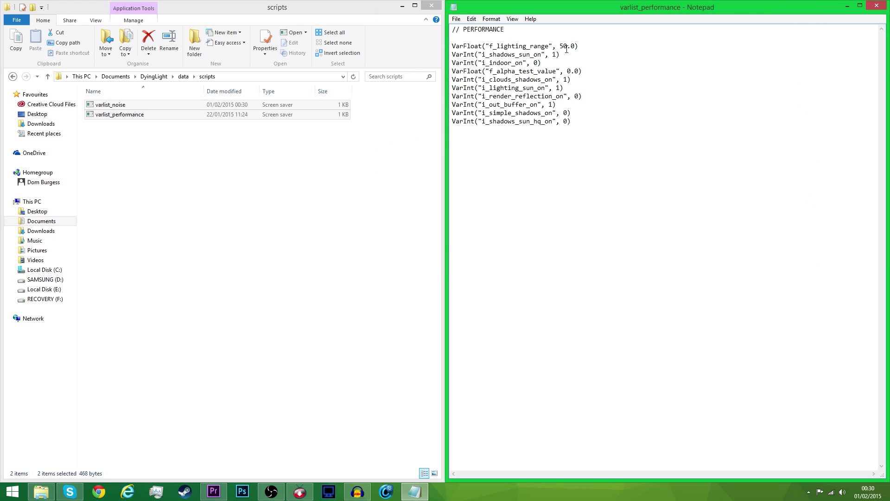
Step: Set i_shadows_sun_on to 0 and save varlist_performance as type All Files, replacing the existing file
{"action": "left_click_drag", "start_coordinate": [453, 55], "coordinate": [562, 55]}
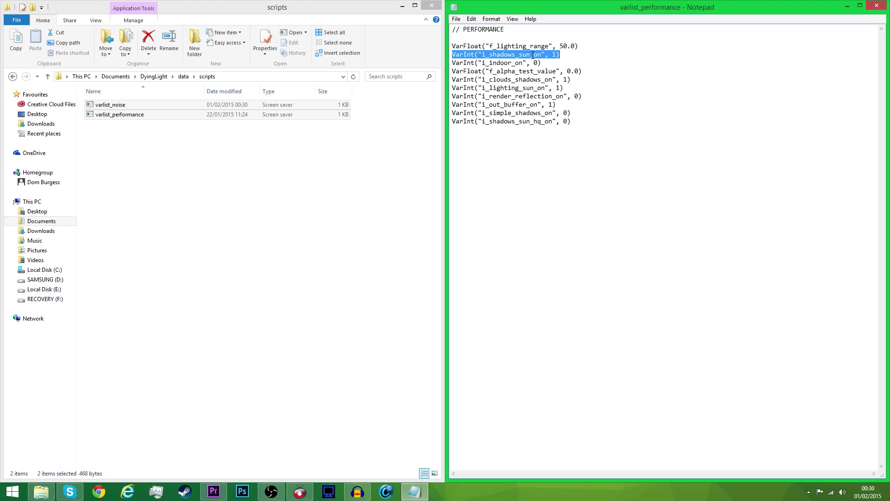
{"action": "left_click", "coordinate": [556, 55]}
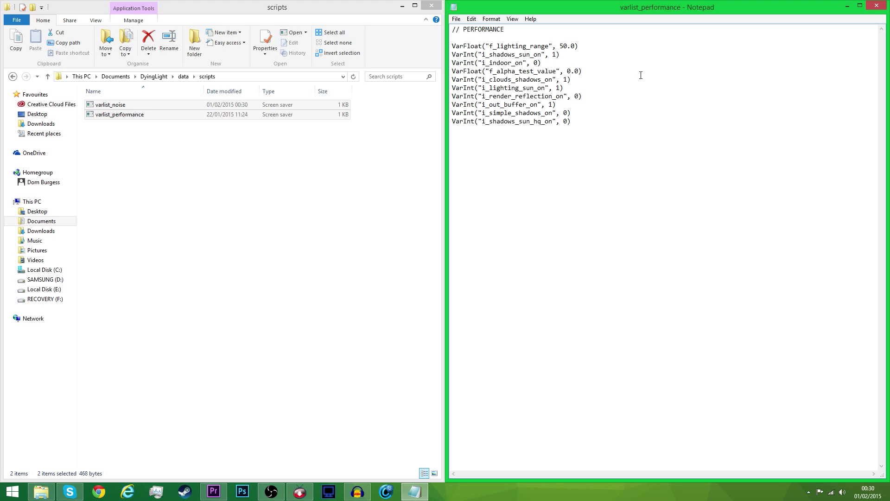
{"action": "left_click", "coordinate": [457, 19]}
{"action": "left_click", "coordinate": [477, 60]}
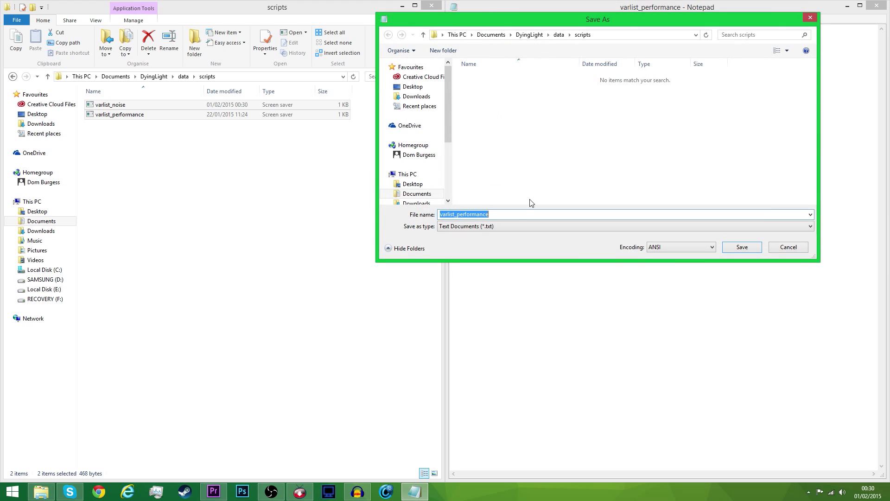
{"action": "left_click", "coordinate": [510, 229]}
{"action": "left_click", "coordinate": [473, 242]}
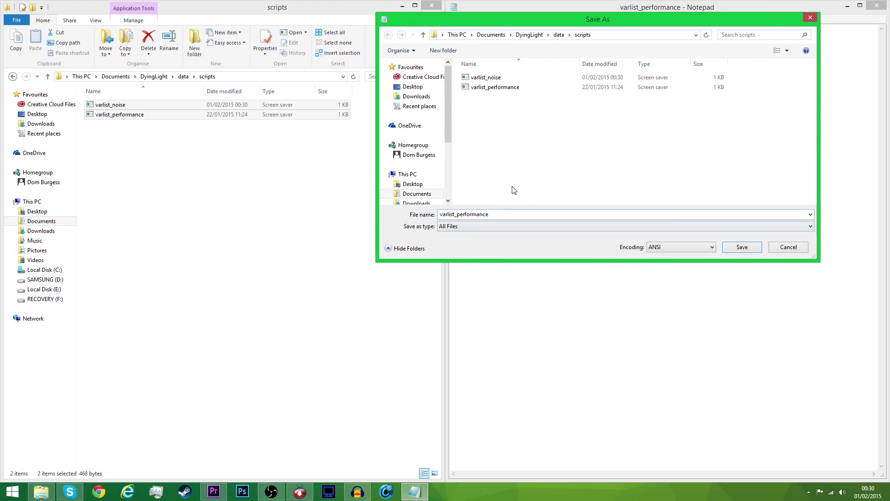
{"action": "left_click", "coordinate": [732, 249]}
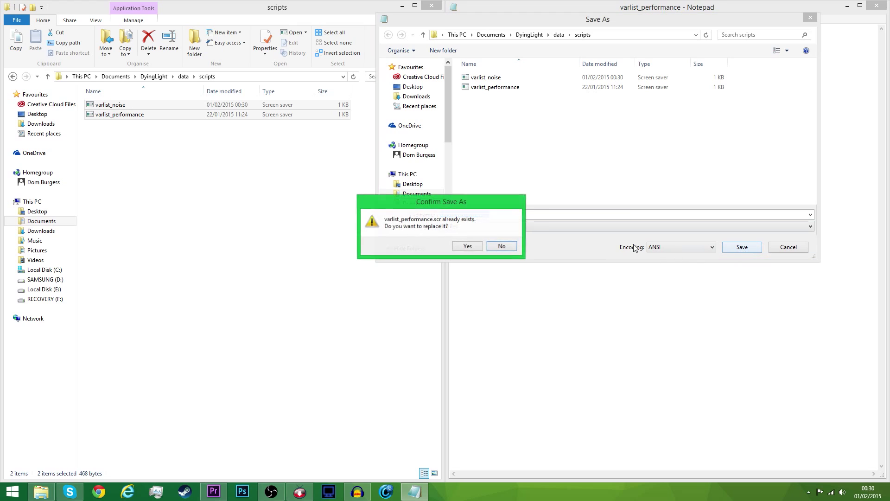
{"action": "left_click", "coordinate": [481, 248]}
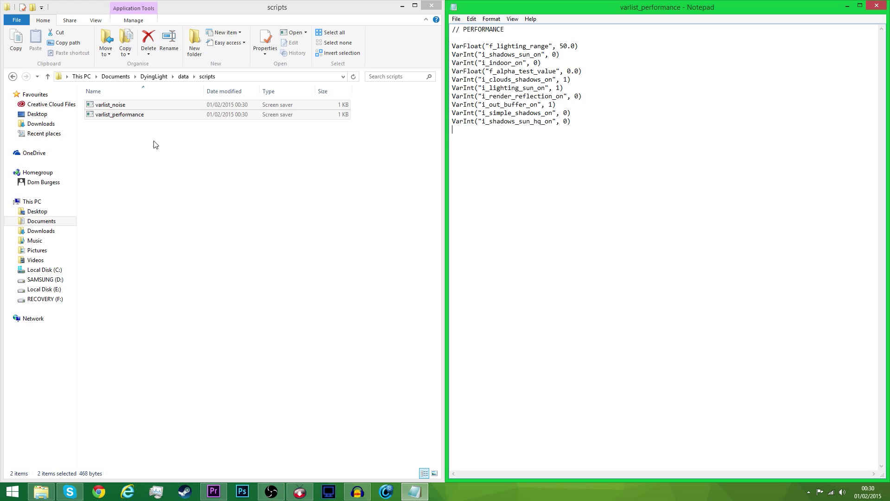
Step: Close the scripts folder, Notepad and the remaining File Explorer window
{"action": "left_click", "coordinate": [130, 176]}
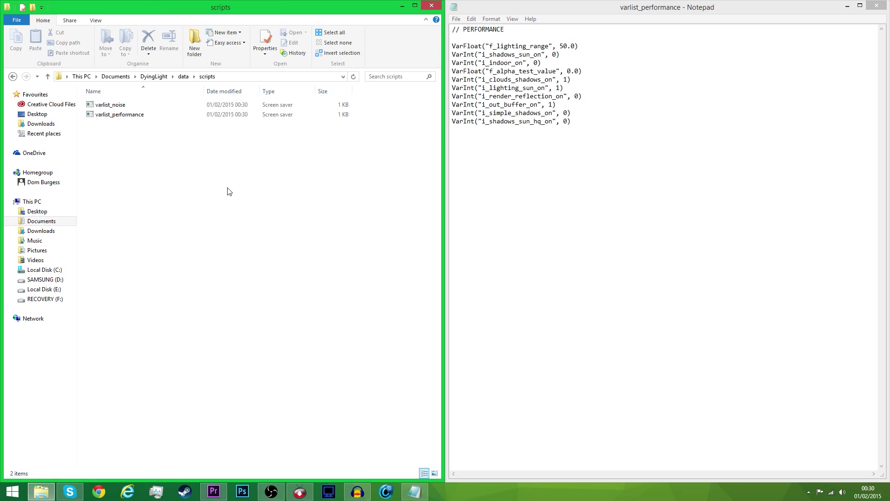
{"action": "left_click", "coordinate": [426, 7]}
{"action": "left_click", "coordinate": [875, 7]}
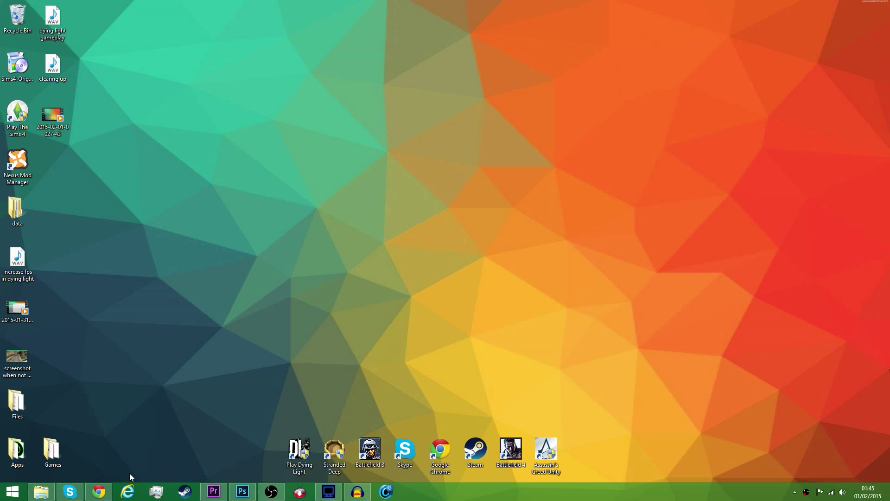
{"action": "right_click", "coordinate": [41, 492]}
{"action": "left_click", "coordinate": [28, 473]}
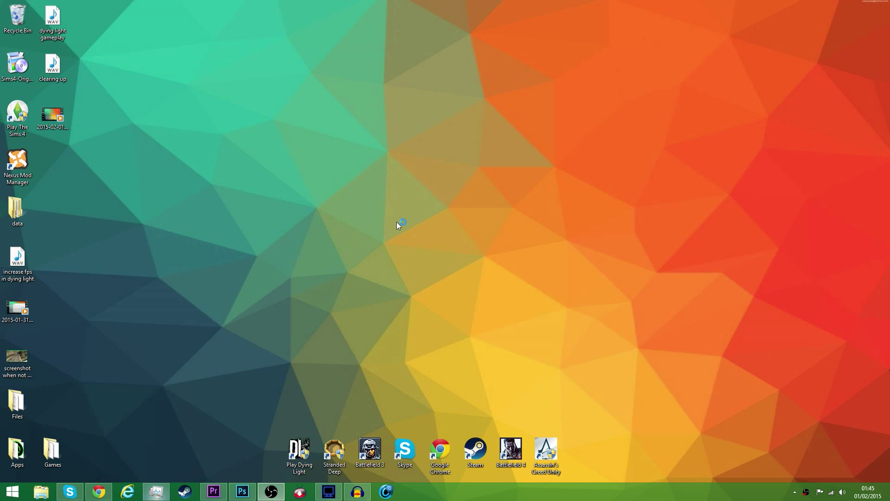
Step: Open Task Manager, move it nearer the middle of the desktop and switch it to the fewer-details list of running apps
{"action": "key", "text": "ctrl+shift+Escape"}
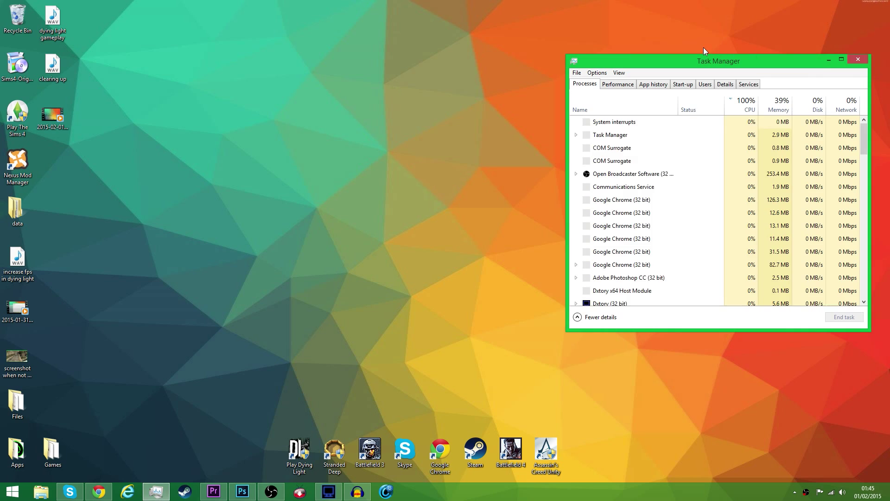
{"action": "left_click_drag", "start_coordinate": [704, 64], "coordinate": [584, 39]}
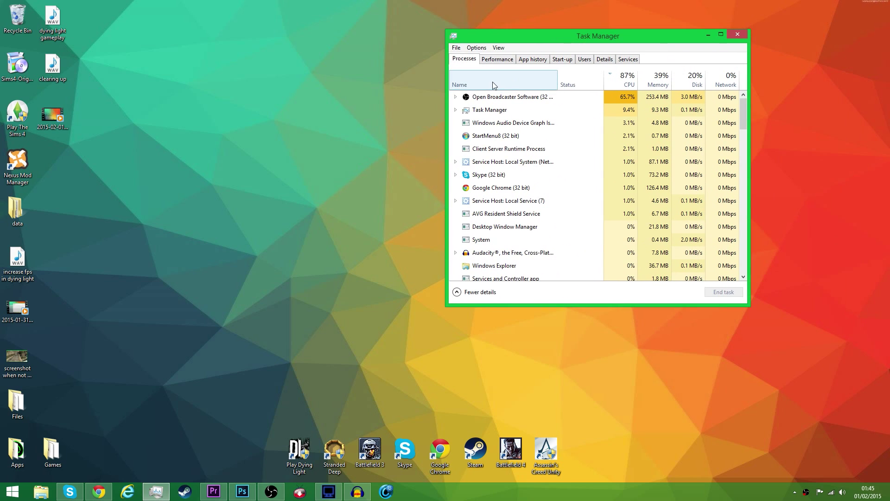
{"action": "left_click", "coordinate": [477, 293]}
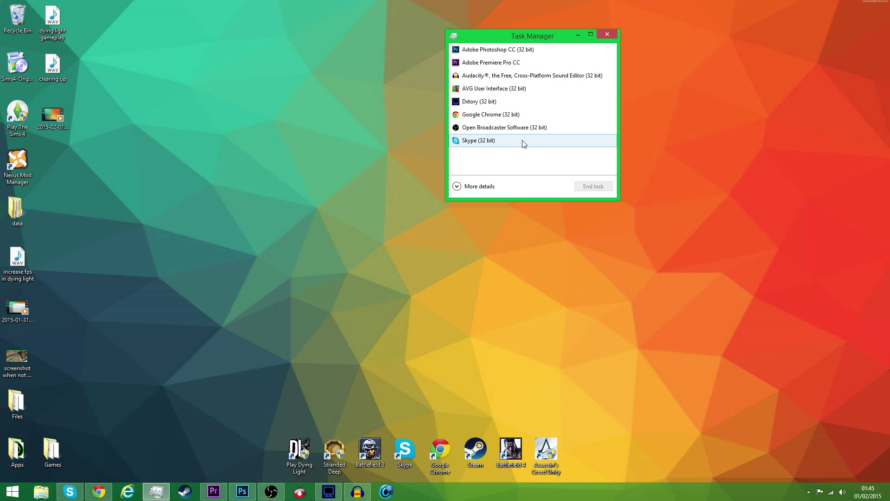
Step: Search the installed programs for task
{"action": "key", "text": "super"}
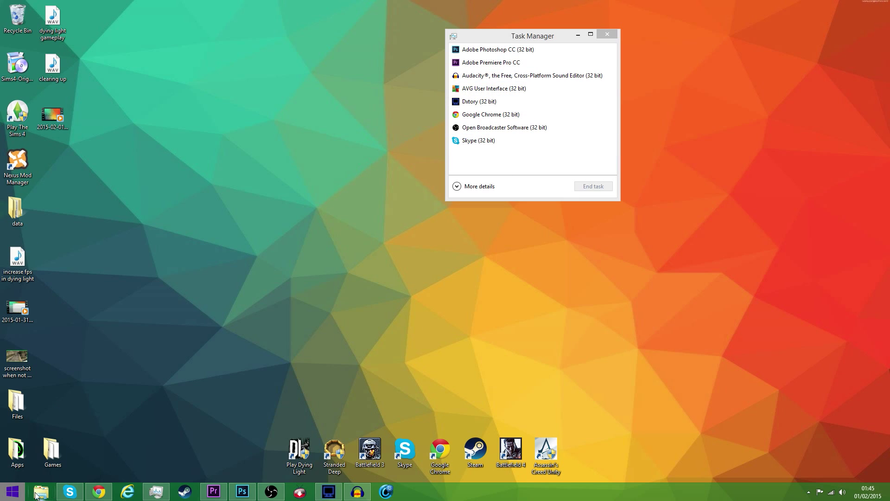
{"action": "left_click", "coordinate": [19, 494]}
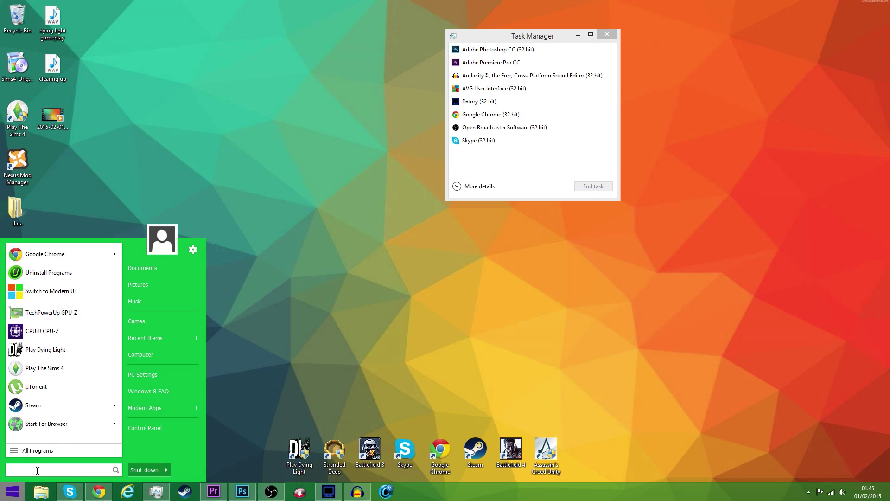
{"action": "type", "text": "task"}
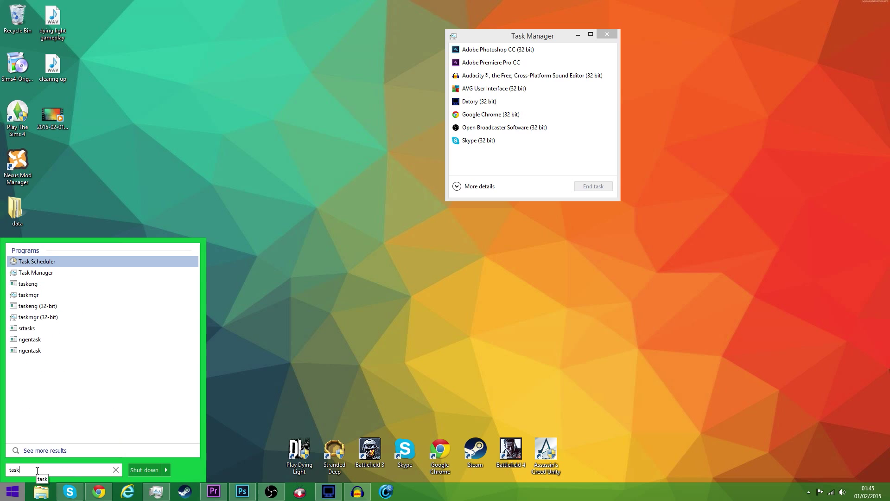
Step: Dismiss the program search, expand Task Manager to its more-details view and look through the running processes
{"action": "left_click", "coordinate": [266, 287]}
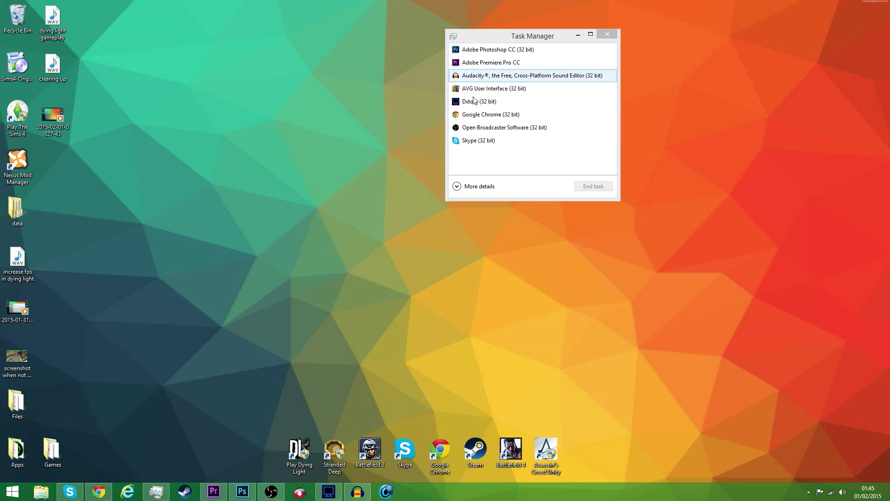
{"action": "left_click", "coordinate": [461, 187]}
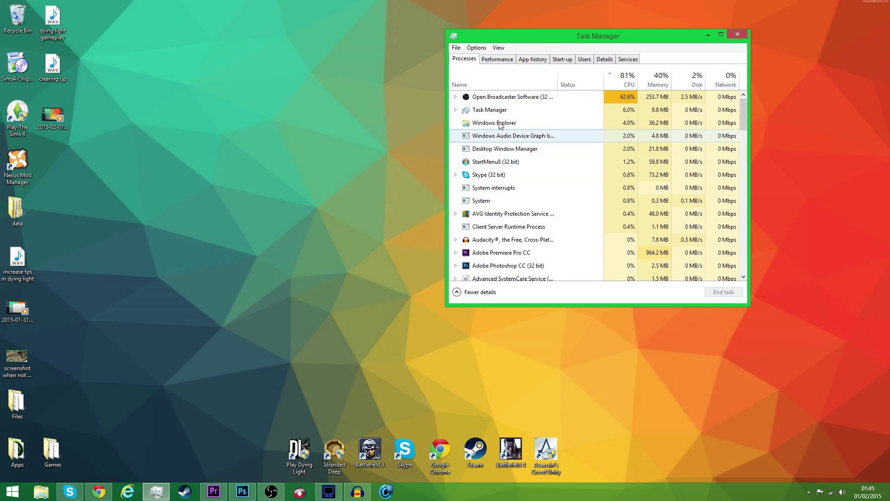
{"action": "scroll", "coordinate": [510, 134], "scroll_direction": "down", "scroll_amount": 2}
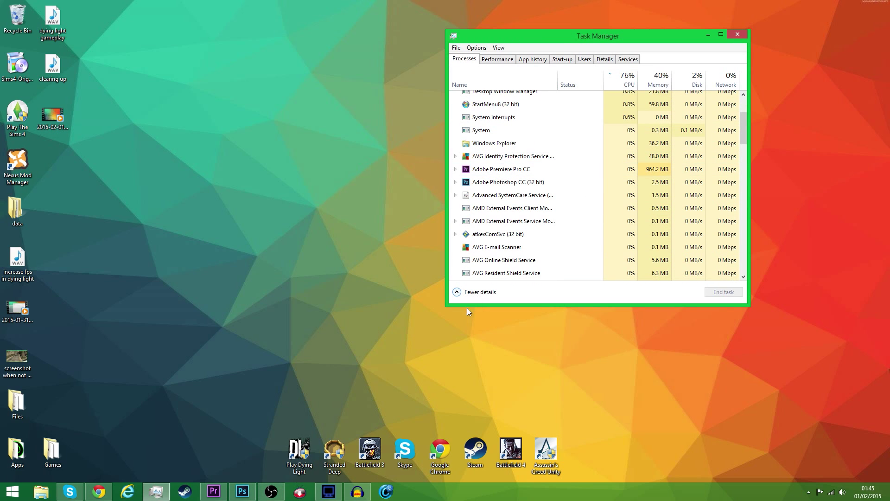
{"action": "scroll", "coordinate": [537, 176], "scroll_direction": "down", "scroll_amount": 5}
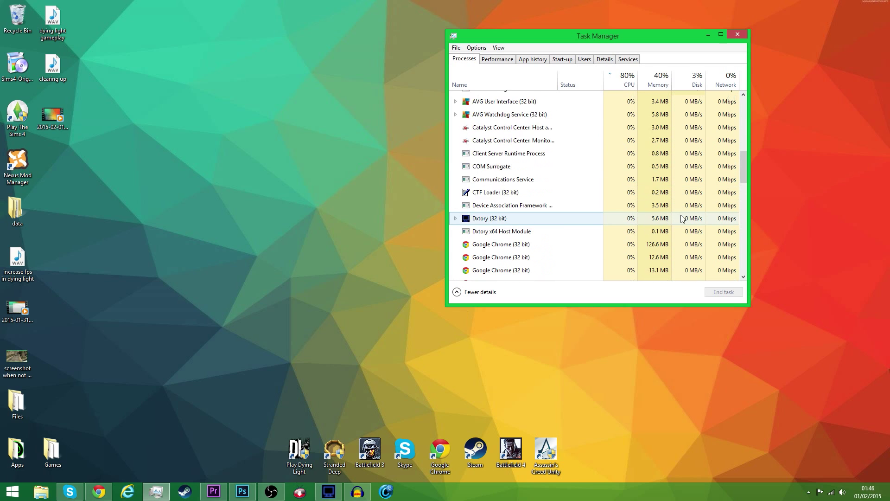
{"action": "scroll", "coordinate": [682, 218], "scroll_direction": "up", "scroll_amount": 6}
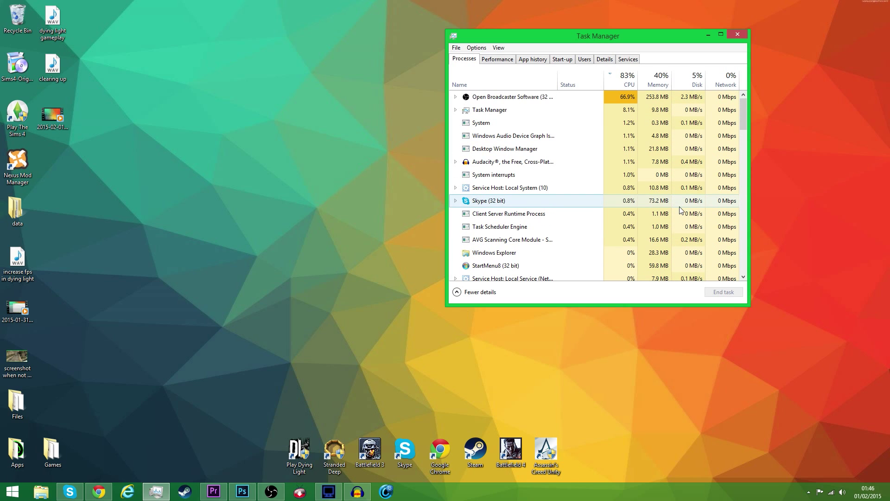
Step: Show the per-executable process details and change the priority of Adobe Premiere Pro.exe to Realtime
{"action": "left_click", "coordinate": [603, 59]}
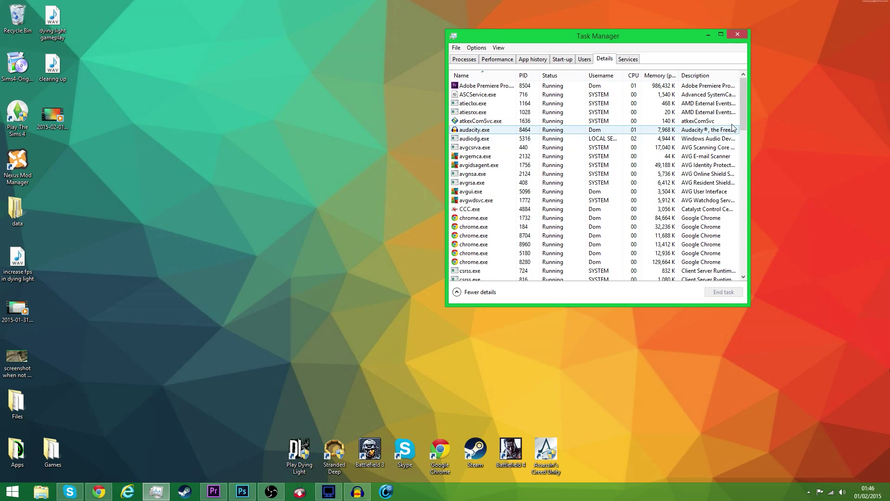
{"action": "left_click_drag", "start_coordinate": [745, 94], "coordinate": [712, 89]}
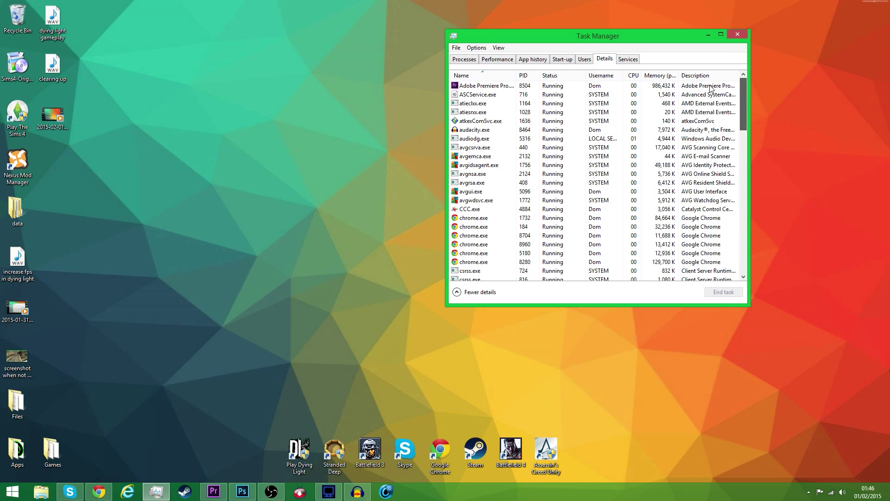
{"action": "left_click", "coordinate": [509, 88]}
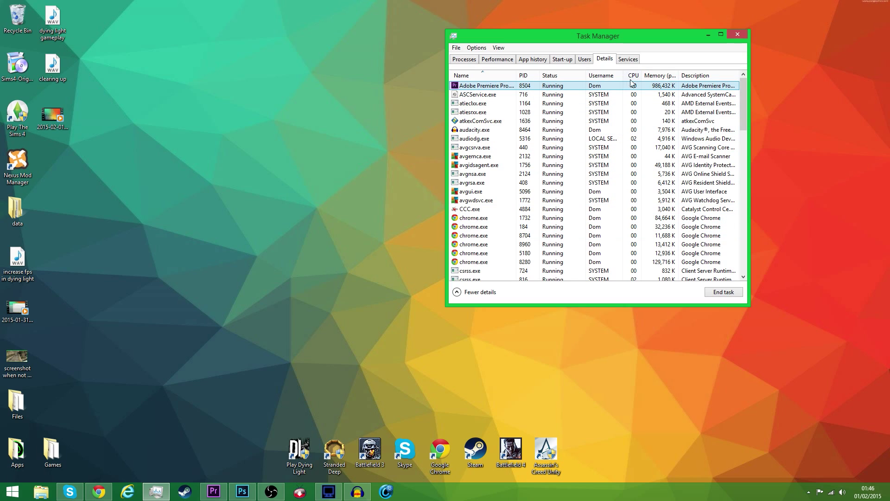
{"action": "right_click", "coordinate": [506, 89]}
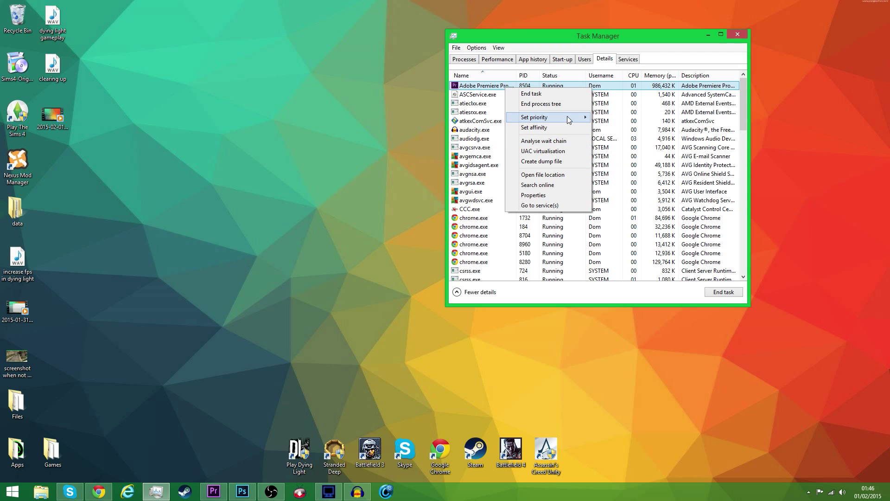
{"action": "mouse_move", "coordinate": [570, 119]}
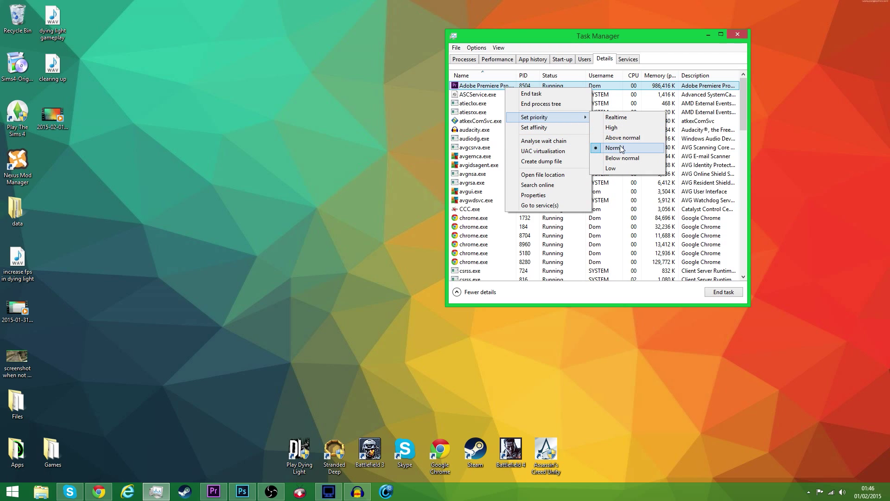
{"action": "left_click", "coordinate": [640, 119]}
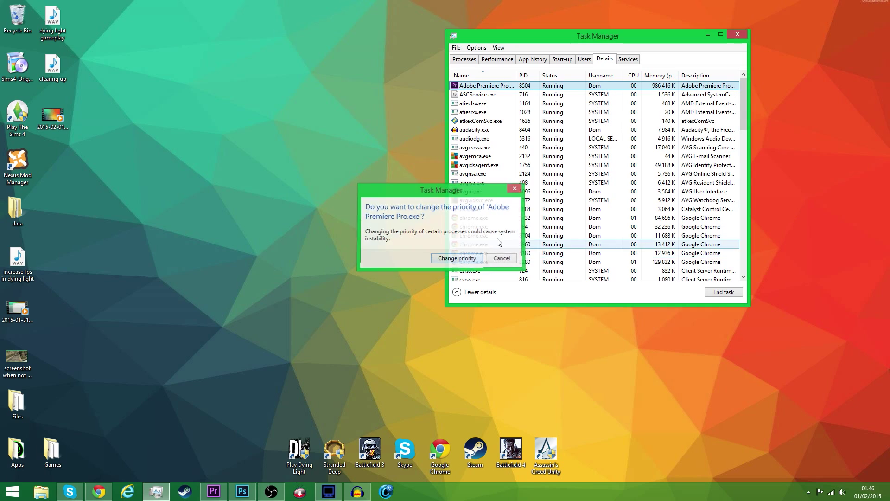
{"action": "left_click", "coordinate": [481, 259]}
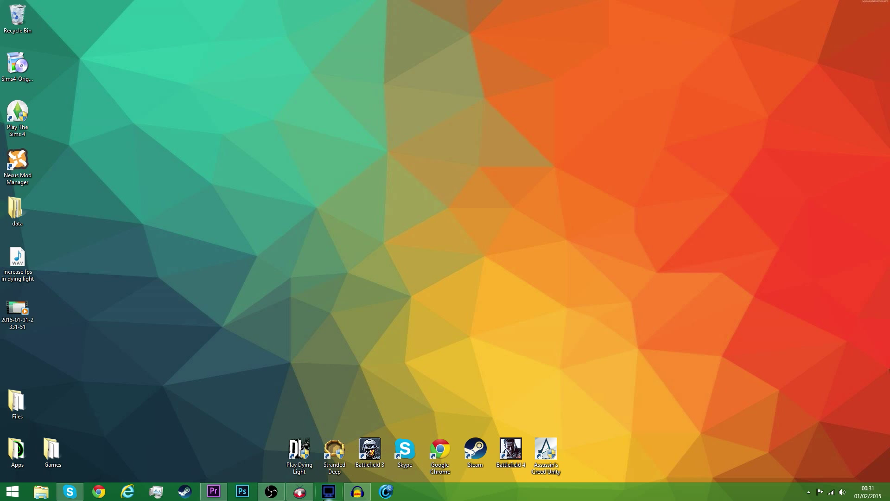
Step: In Dying Light, review the video options from resolution through view distance to antialiasing, then return to the main menu
{"action": "mouse_move", "coordinate": [278, 493]}
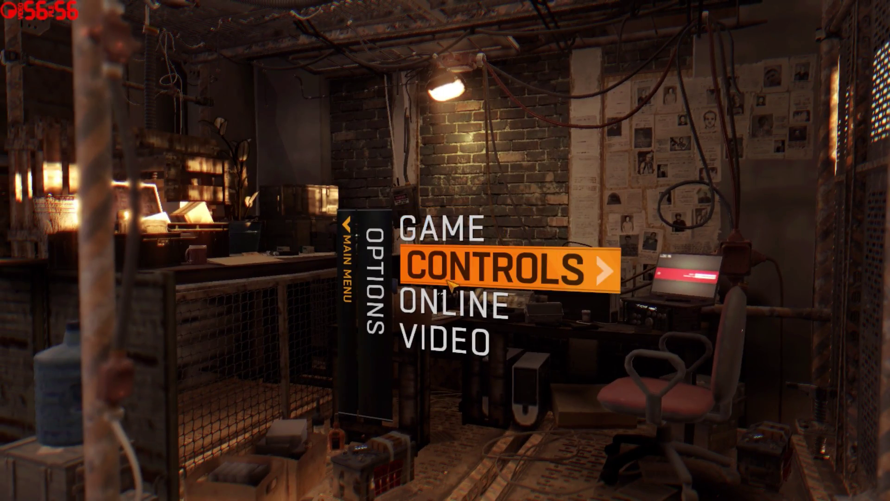
{"action": "left_click", "coordinate": [446, 321]}
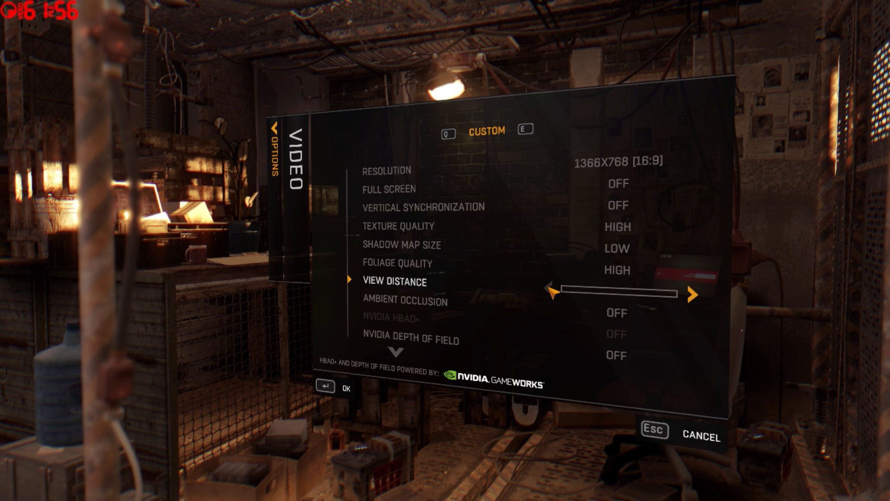
{"action": "scroll", "coordinate": [547, 293], "scroll_direction": "down", "scroll_amount": 2}
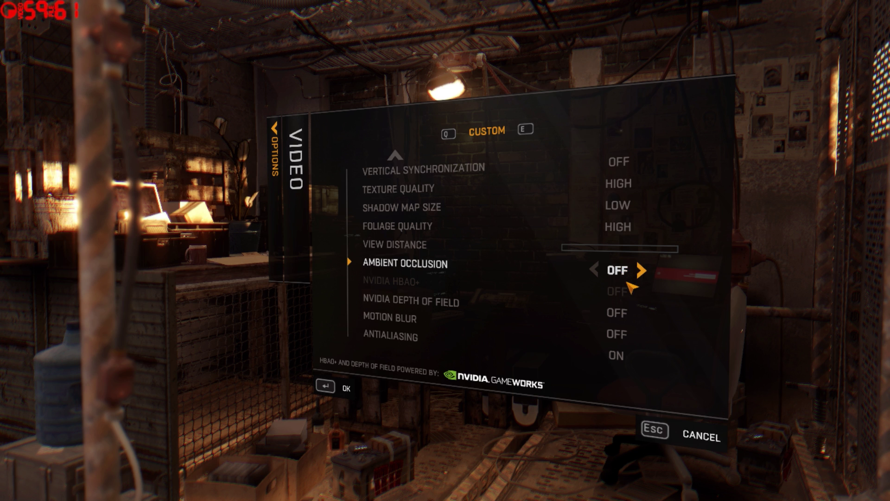
{"action": "left_click", "coordinate": [627, 311]}
{"action": "left_click", "coordinate": [627, 311]}
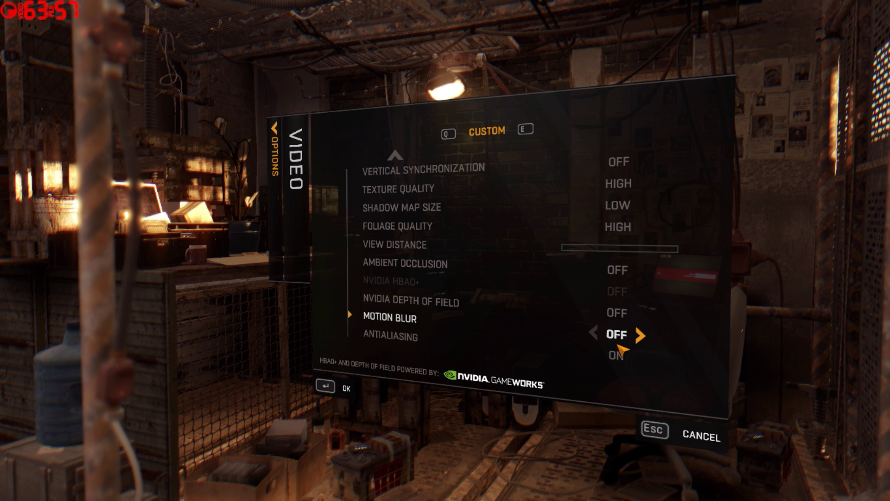
{"action": "scroll", "coordinate": [624, 351], "scroll_direction": "up", "scroll_amount": 2}
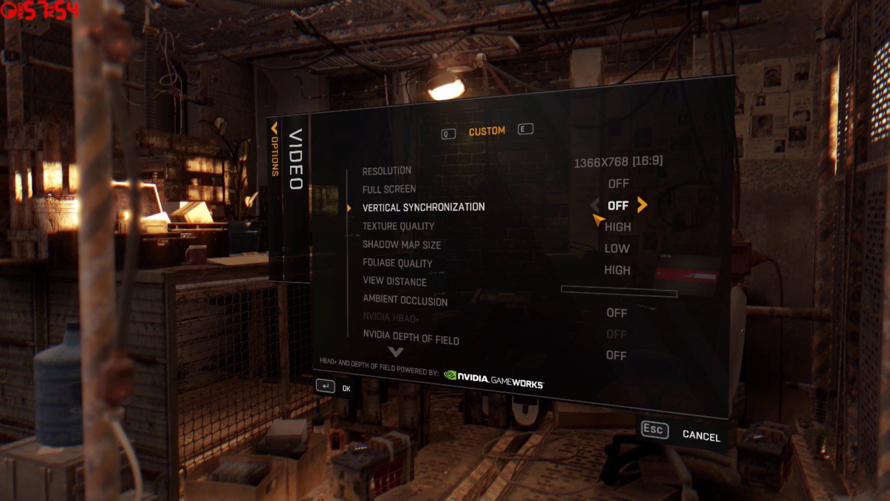
{"action": "scroll", "coordinate": [469, 255], "scroll_direction": "down", "scroll_amount": 2}
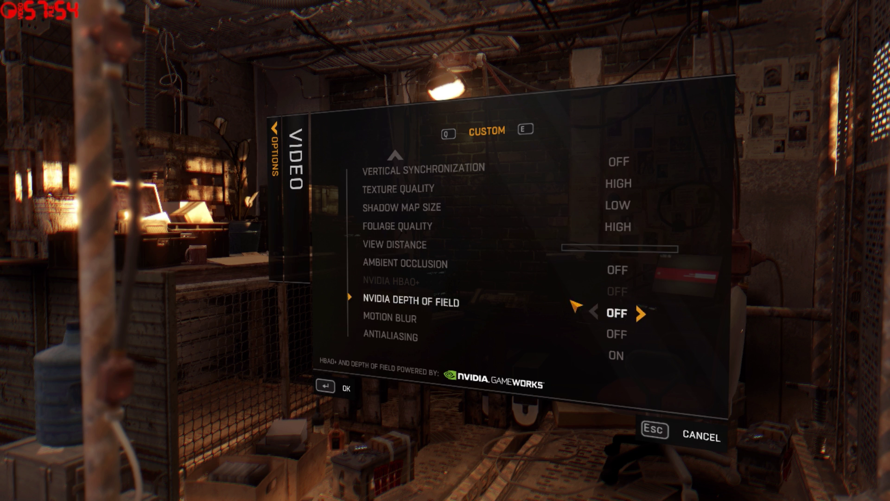
{"action": "scroll", "coordinate": [571, 297], "scroll_direction": "up", "scroll_amount": 2}
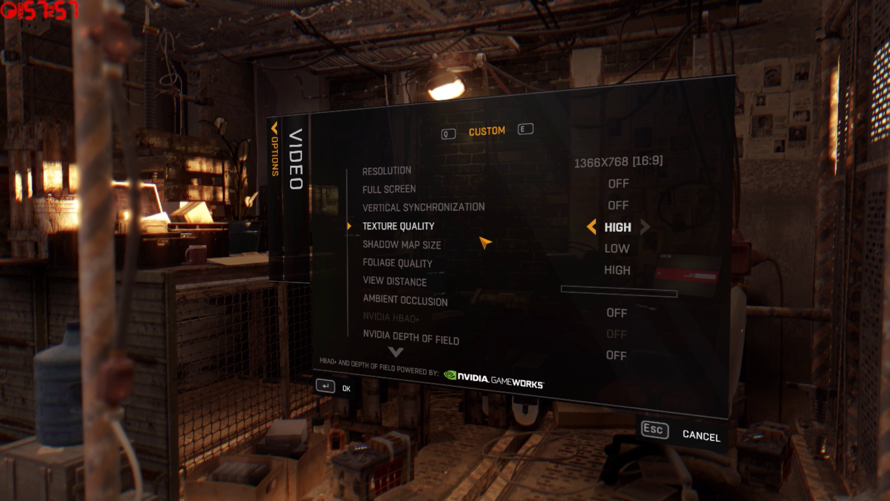
{"action": "key", "text": "Escape"}
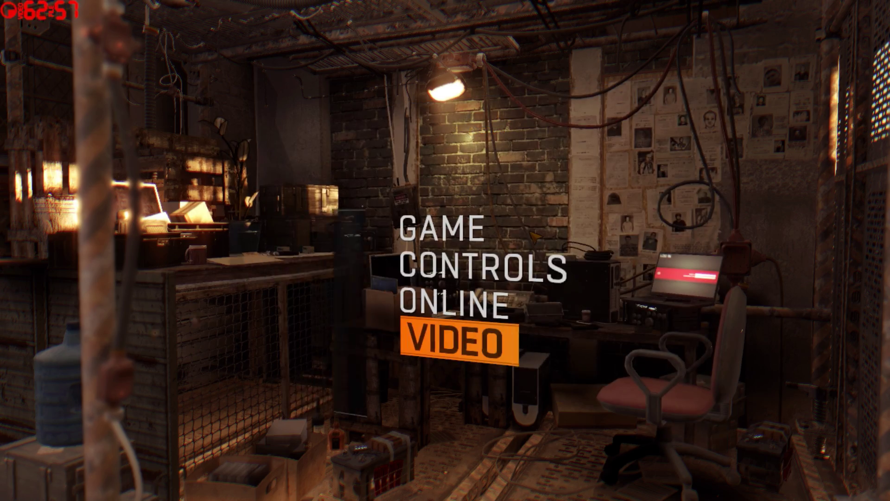
{"action": "key", "text": "Escape"}
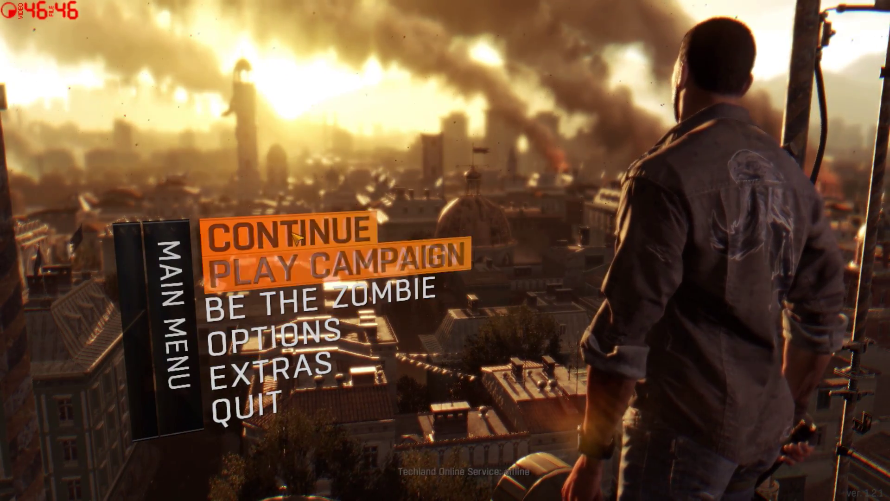